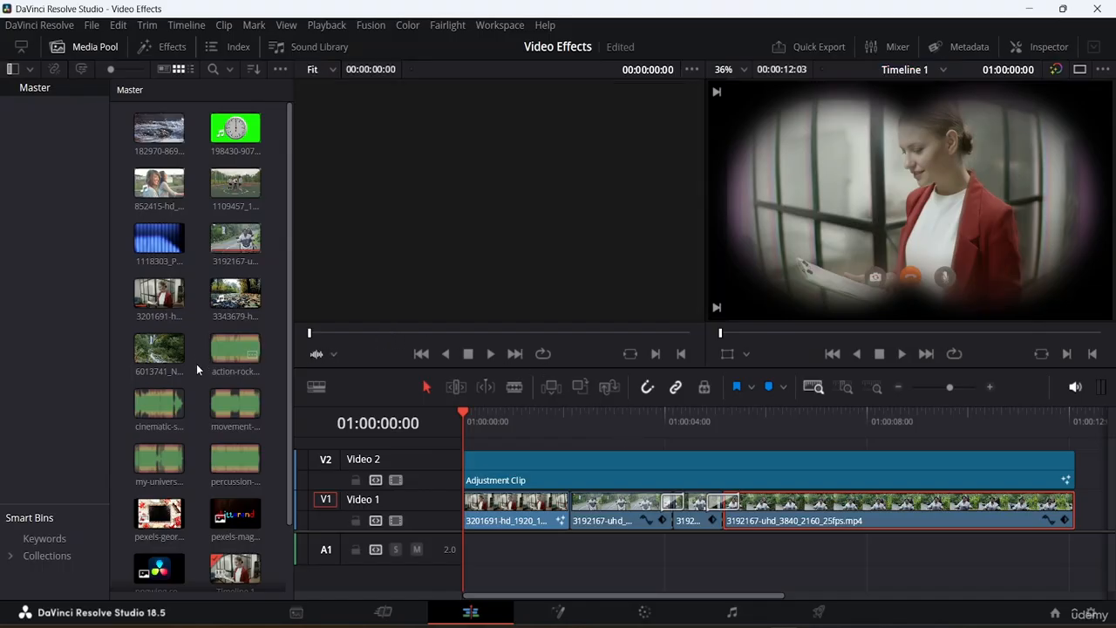
Add the cinematic-sport-action-trailer music clip to the audio track and trim its end to the video's length.
left_click(237, 349)
left_click(238, 350)
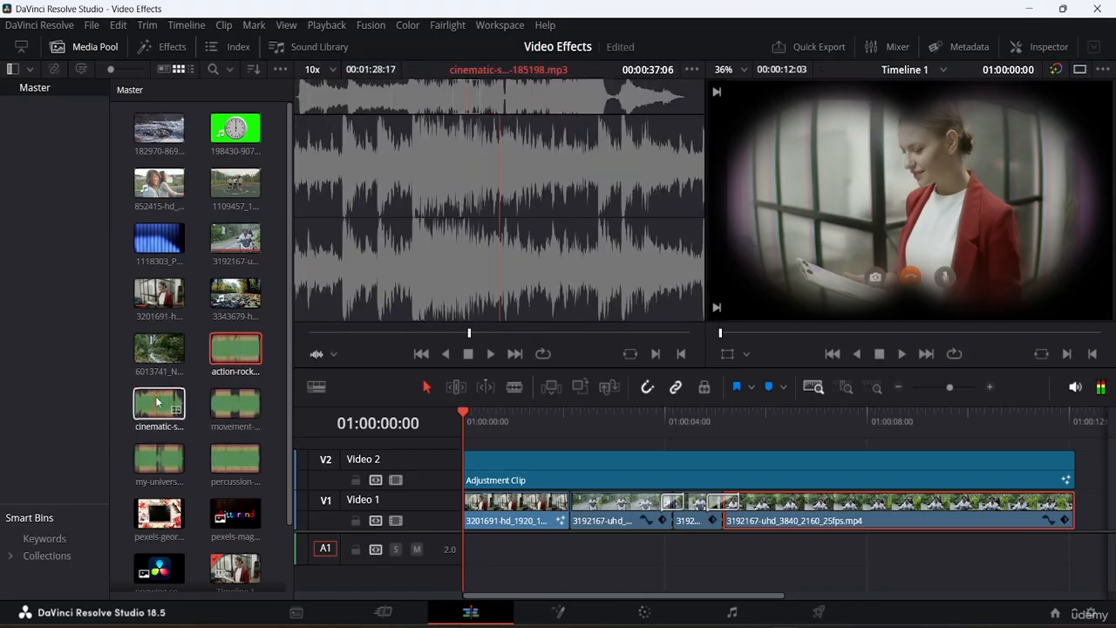
left_click_drag(159, 403, 484, 560)
key("shift+z")
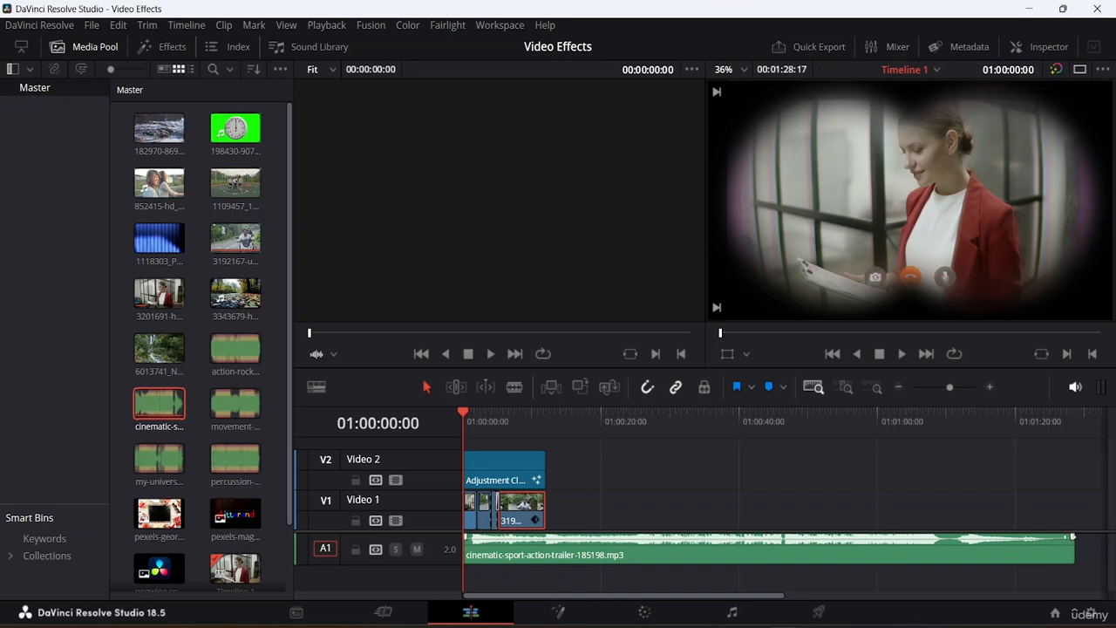
left_click_drag(1074, 542, 549, 565)
key("shift+z")
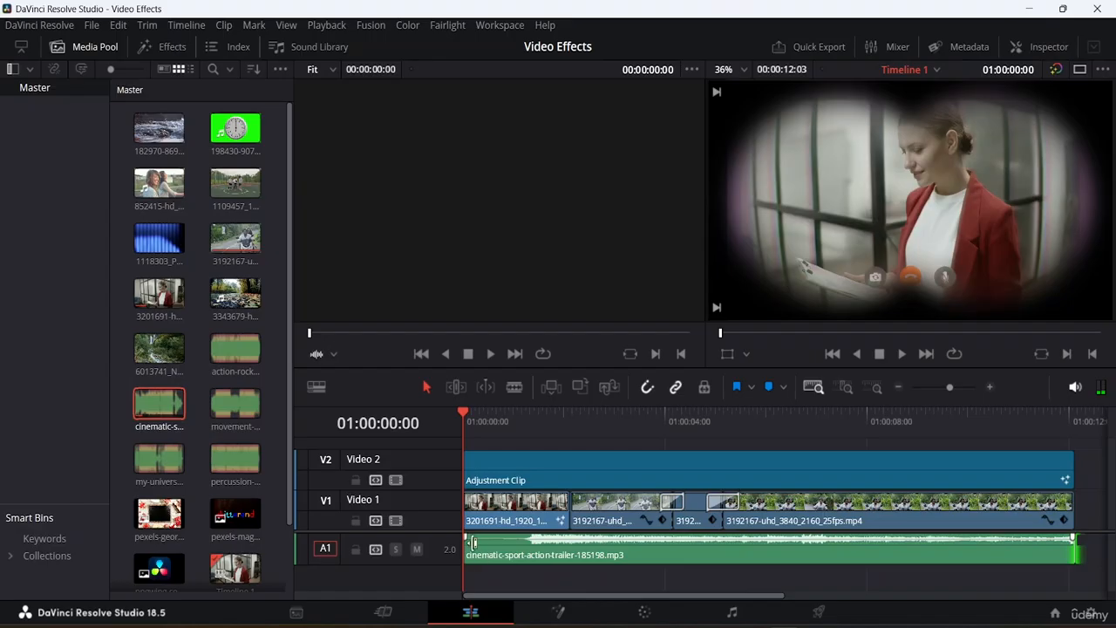
Trim the music clip's head, move it to the timeline start, and extend its end to the video's end.
left_click_drag(462, 542, 537, 552)
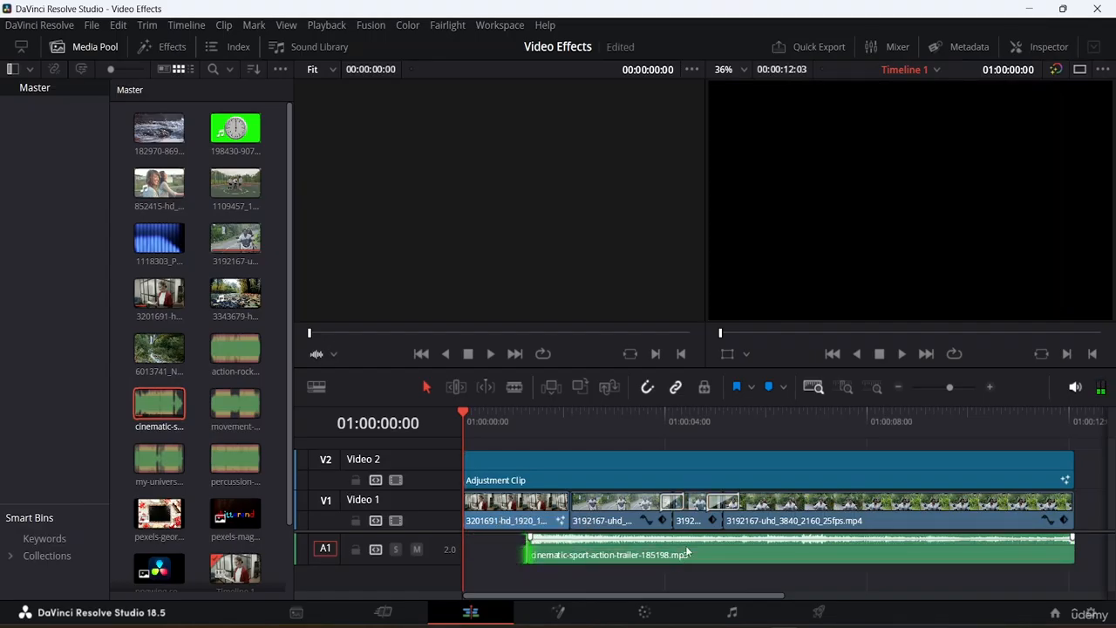
left_click_drag(686, 552, 599, 555)
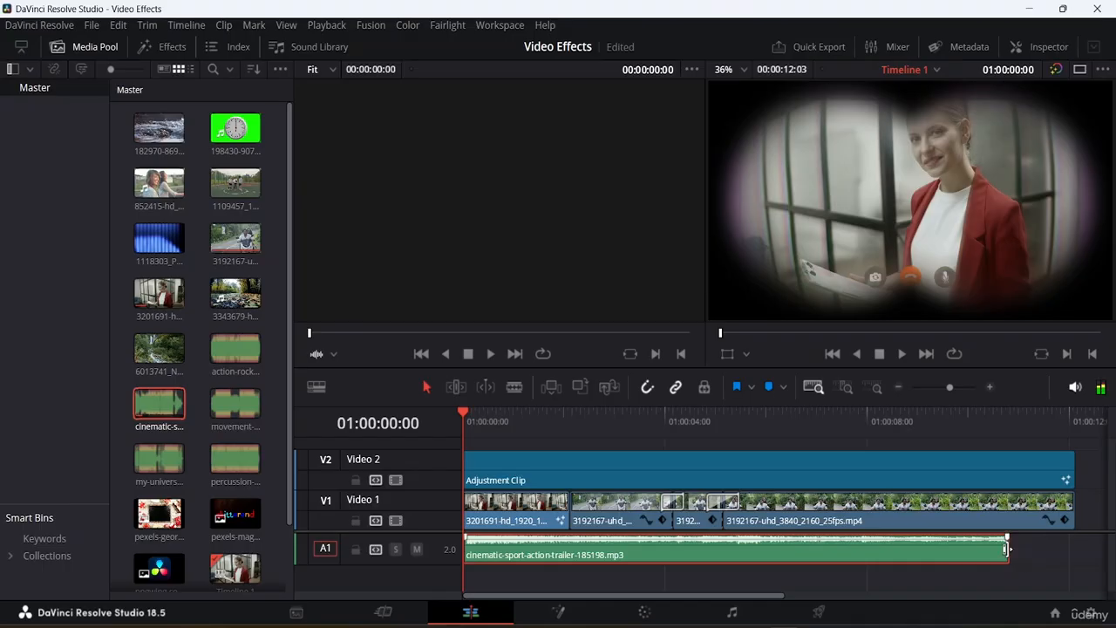
mouse_move(1006, 550)
left_mouse_down()
mouse_move(1091, 548)
mouse_move(1017, 551)
left_mouse_up()
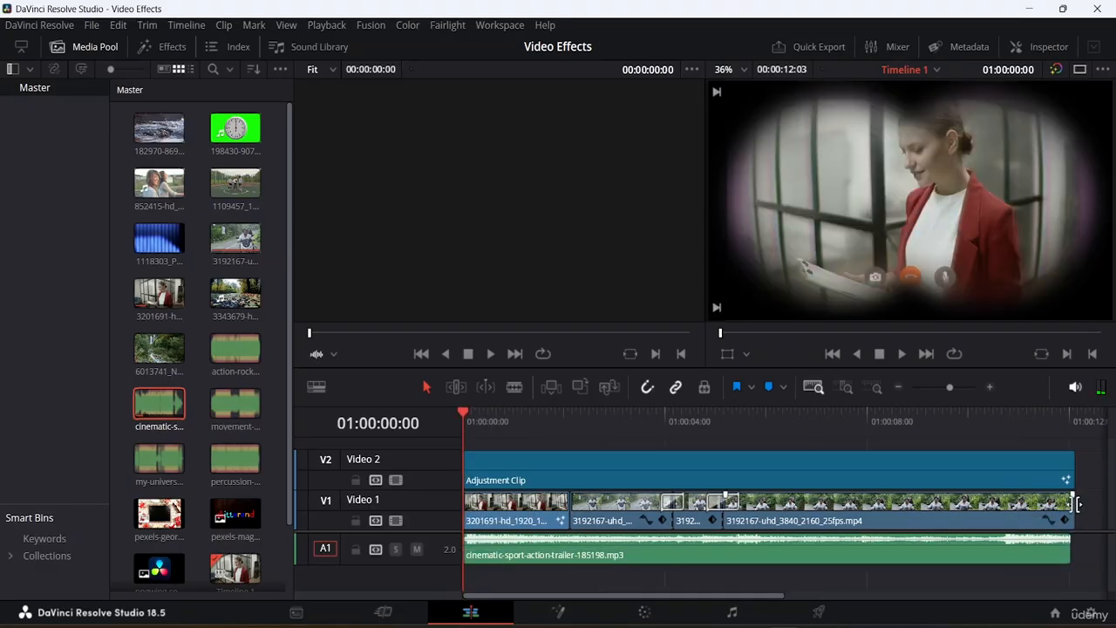
Trim the ends of the video and adjustment clips to line up with the music's end.
left_click(1078, 503)
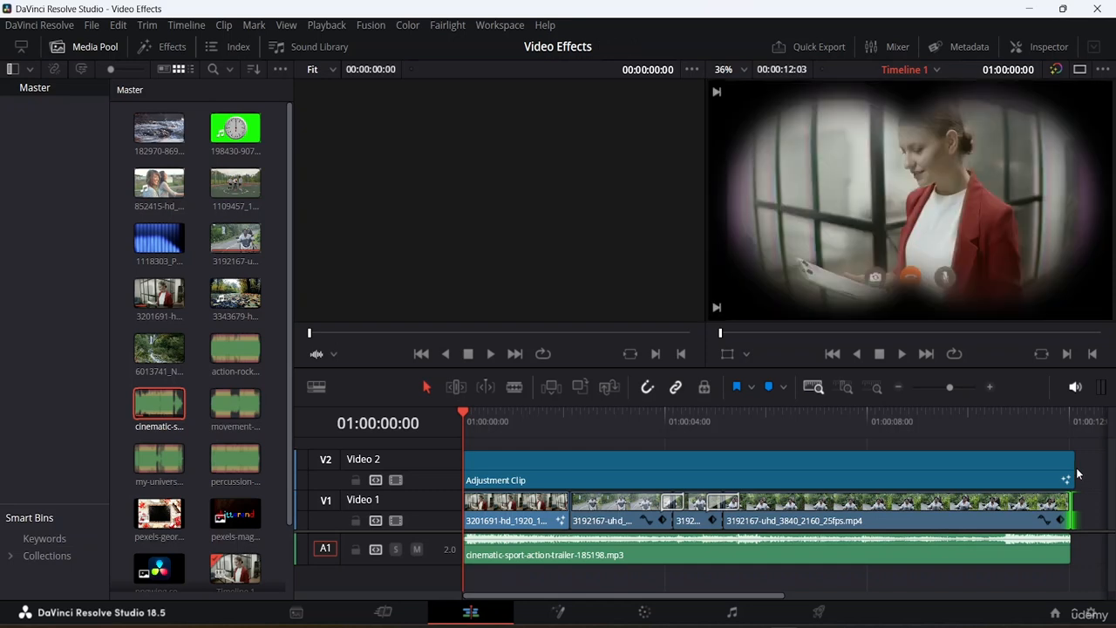
left_click_drag(1078, 467, 1065, 466)
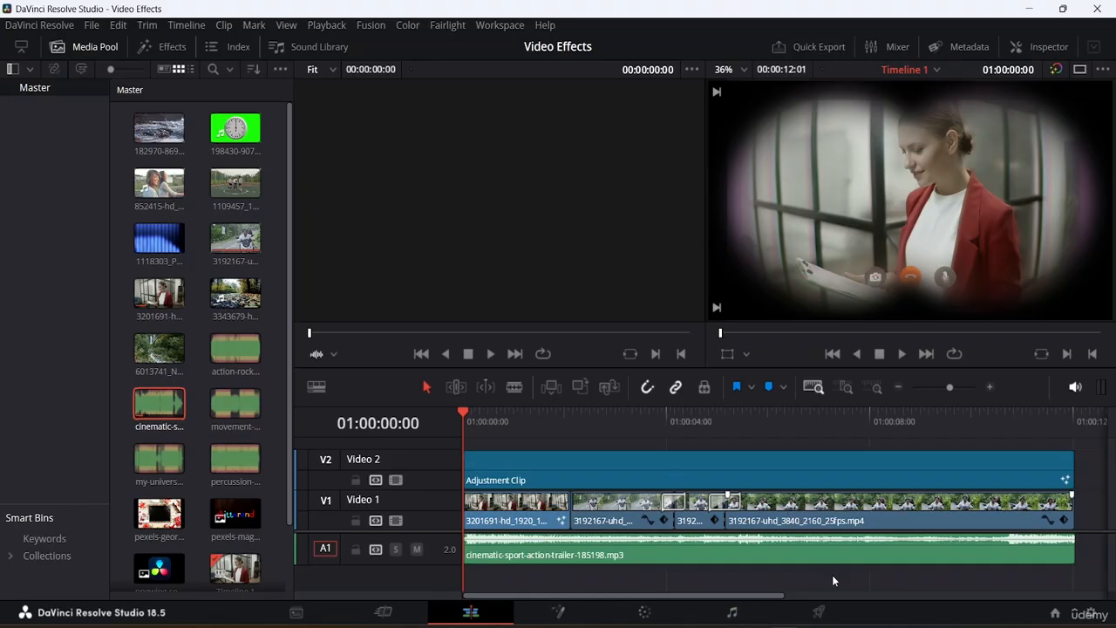
left_click_drag(833, 575, 776, 471)
right_click(776, 471)
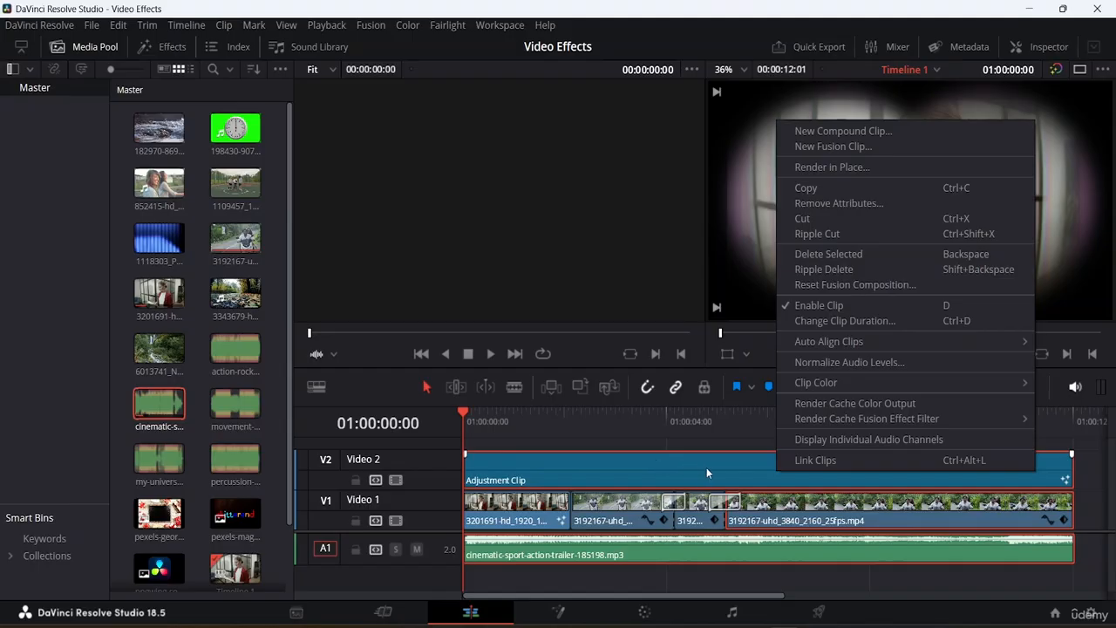
left_click(823, 578)
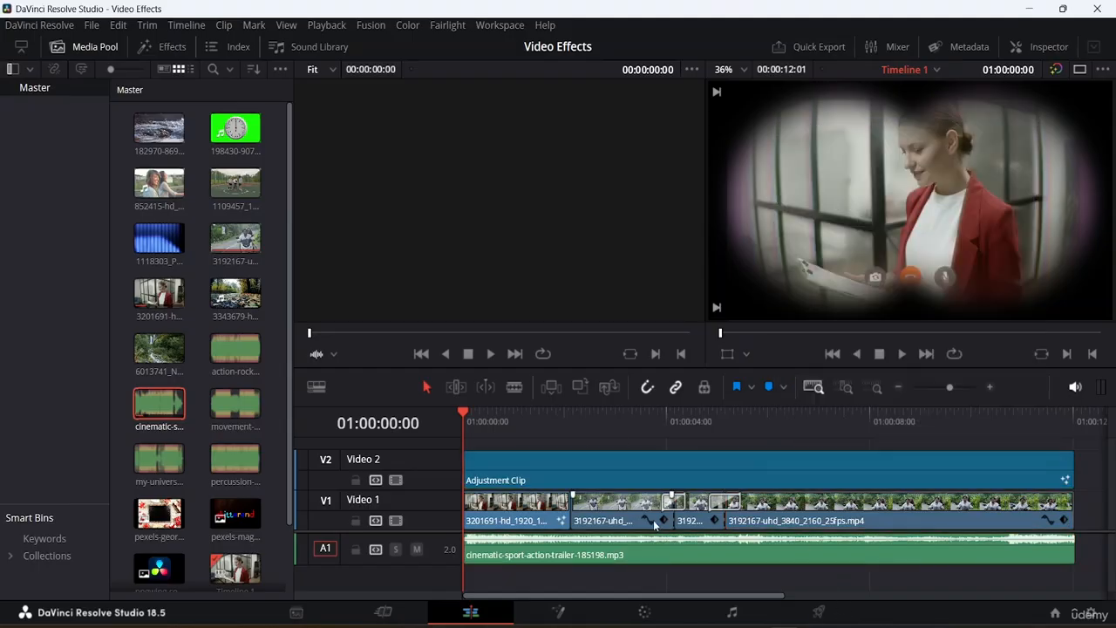
Select the music clip and enlarge the Audio 1 track's height.
left_click(566, 556)
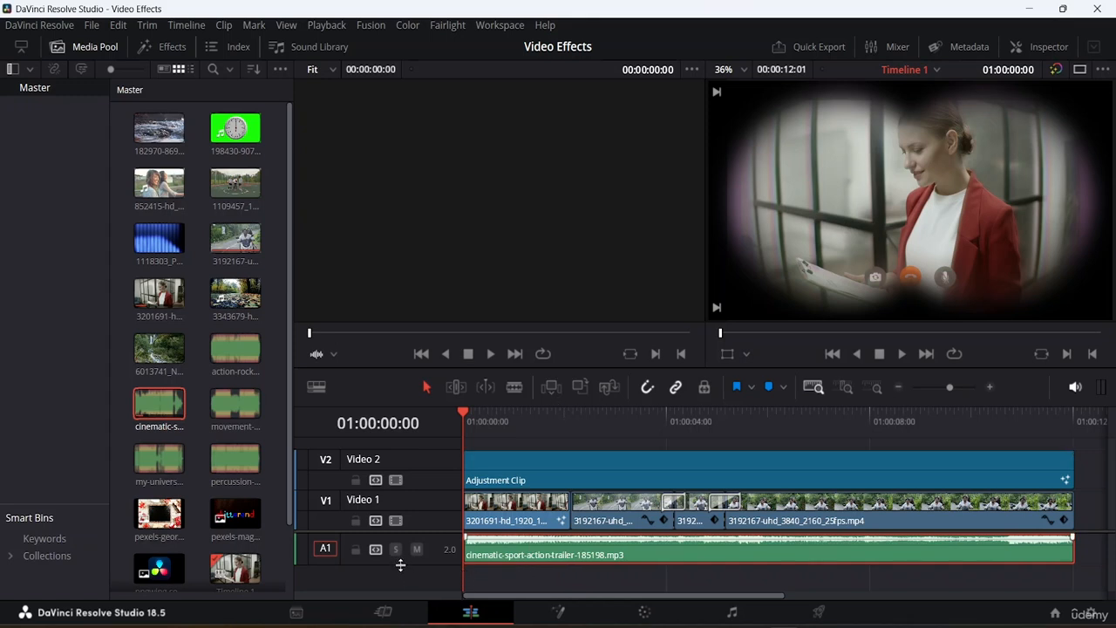
left_click_drag(400, 564, 405, 575)
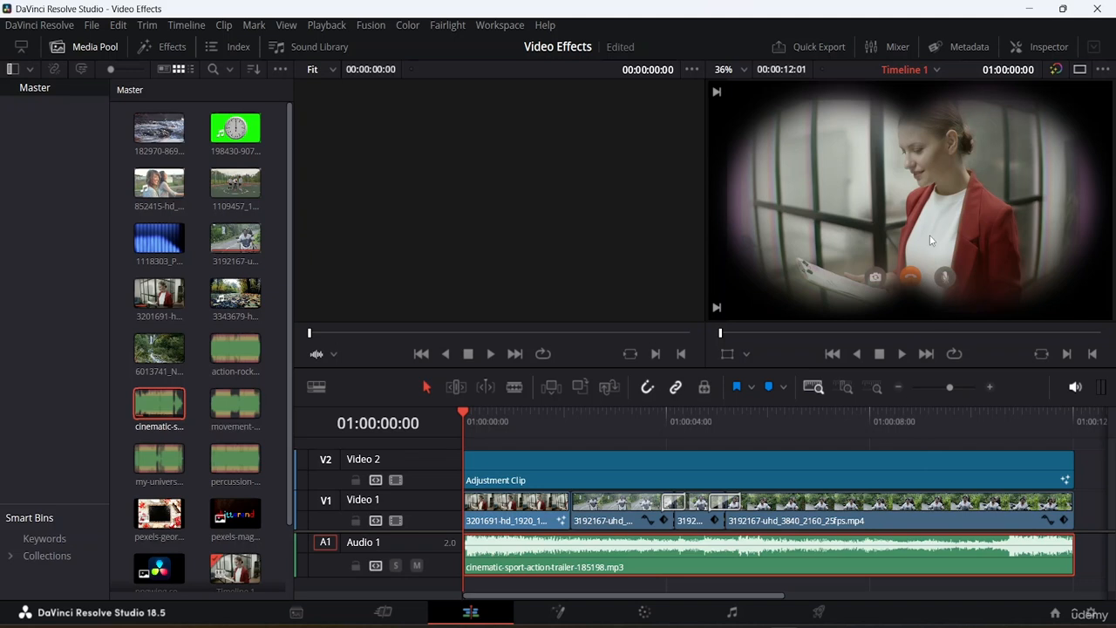
Raise the A1 channel fader in the Mixer, then close the Mixer.
left_click(896, 46)
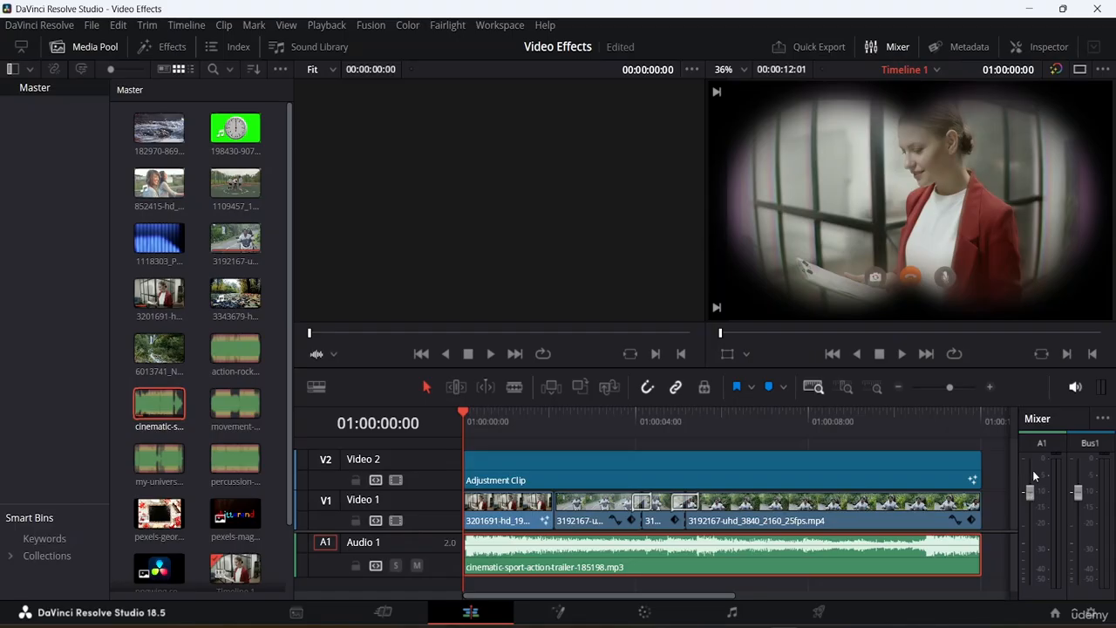
left_click_drag(1032, 492, 1026, 472)
left_click(892, 51)
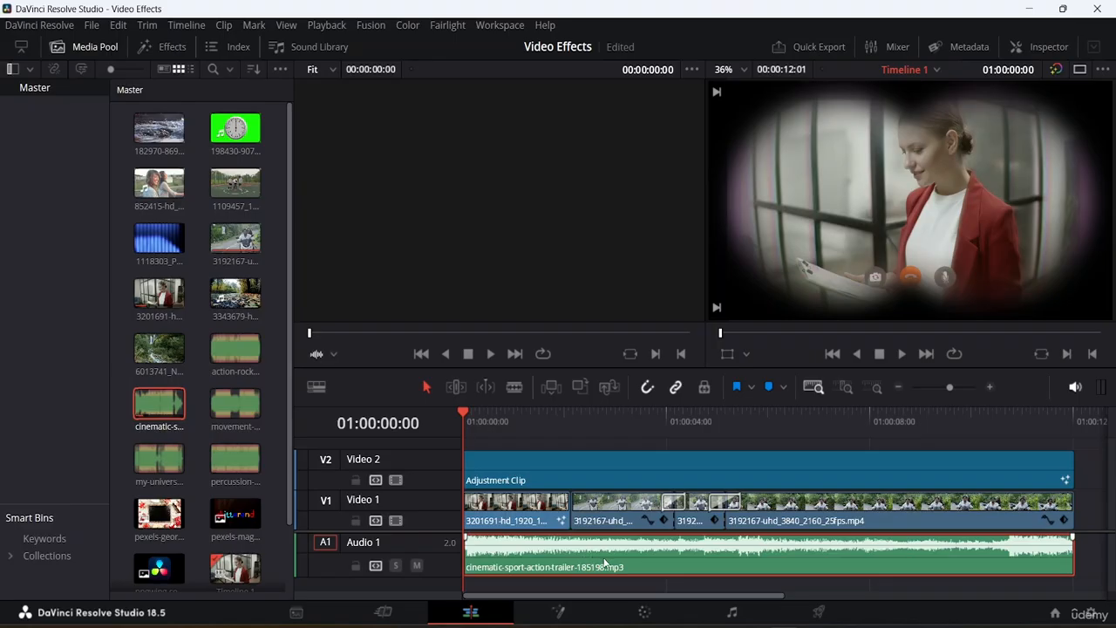
Open the music clip's audio properties in the Inspector and browse its volume, pan, pitch and equalizer settings.
left_click(324, 45)
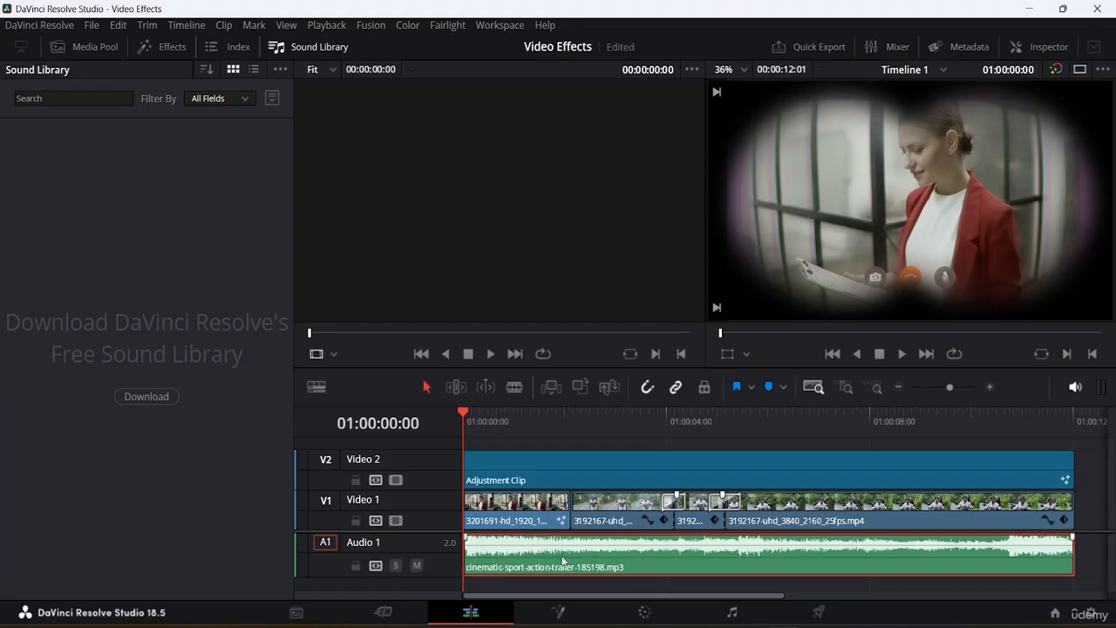
left_click(311, 45)
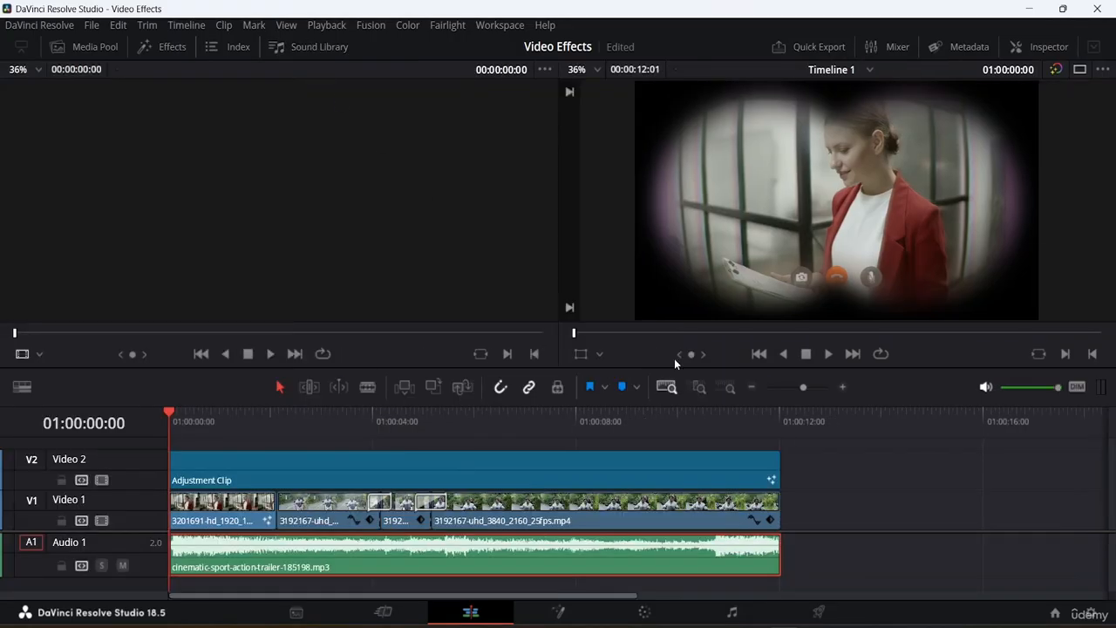
left_click(333, 554)
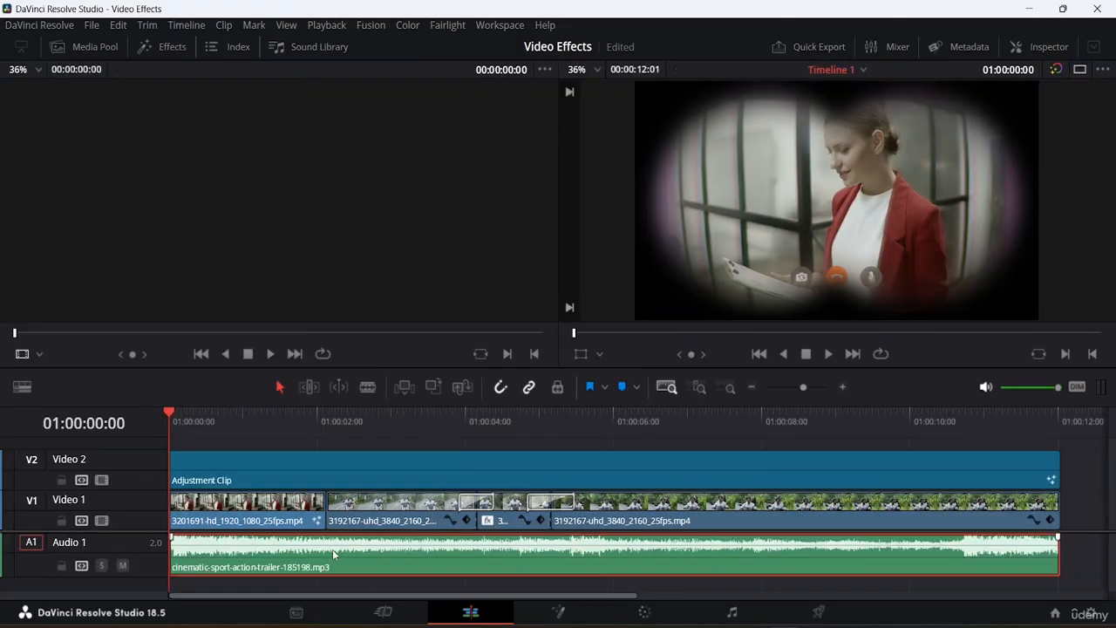
left_click(1035, 45)
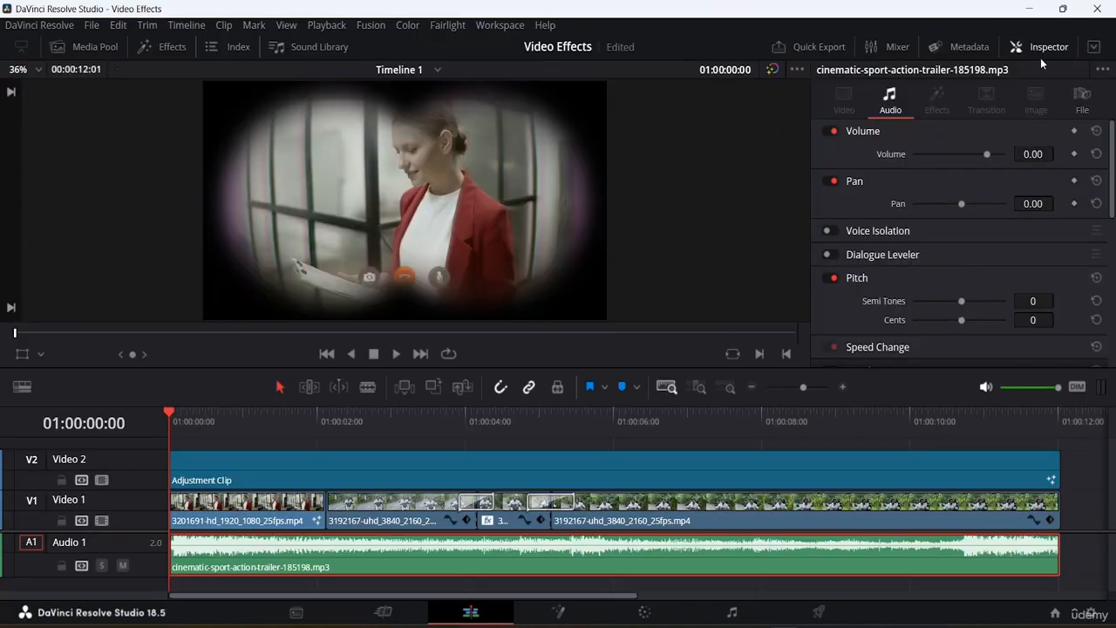
scroll(923, 203, "down", 5)
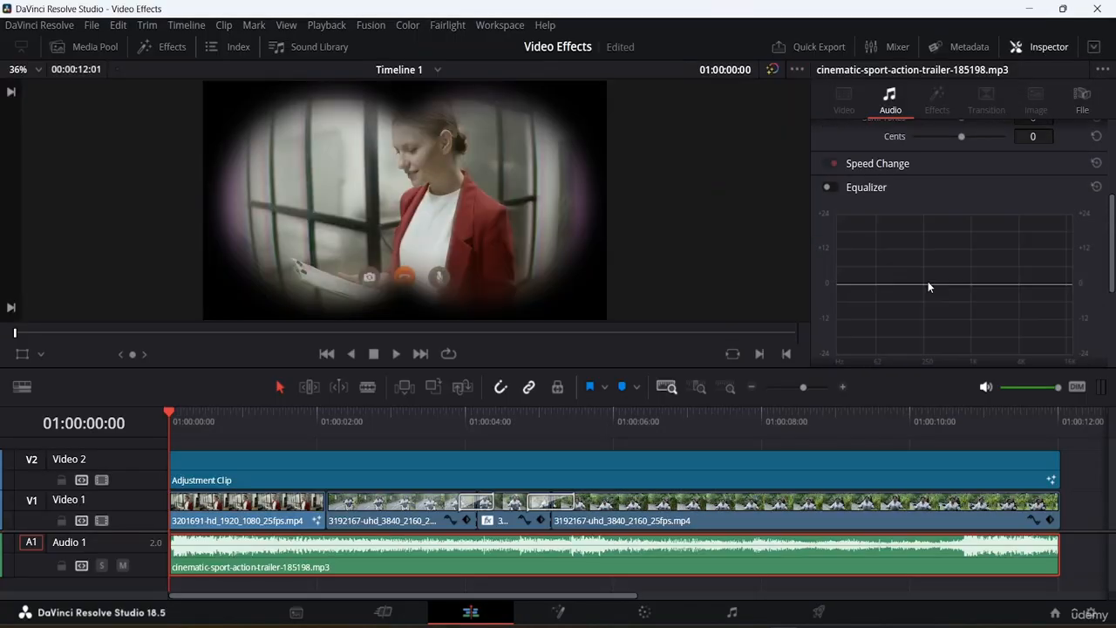
scroll(927, 280, "up", 5)
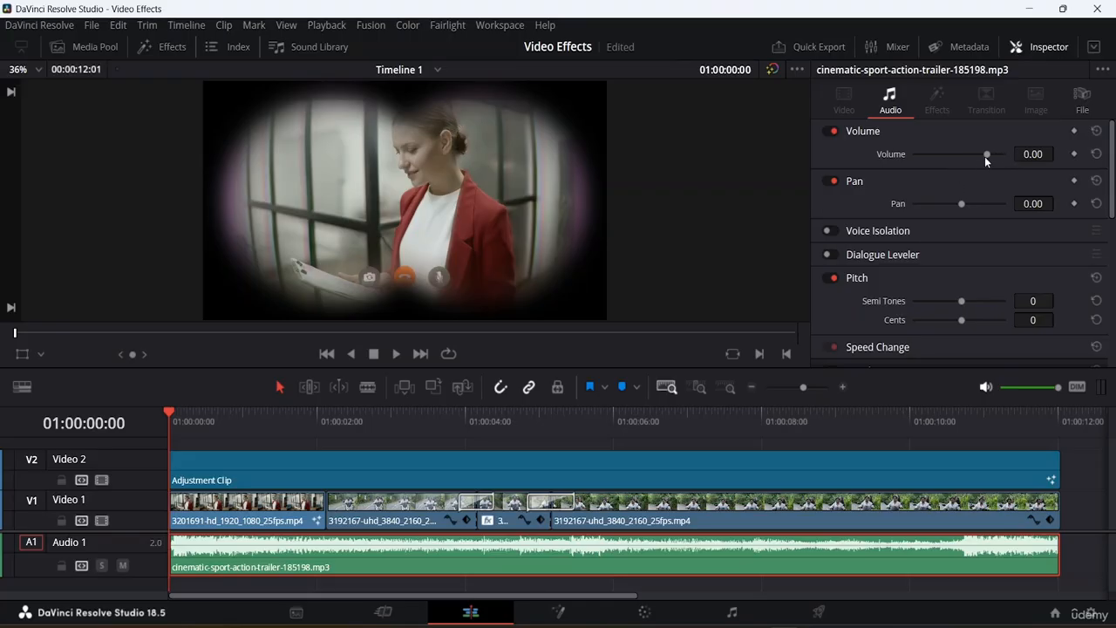
scroll(915, 181, "down", 2)
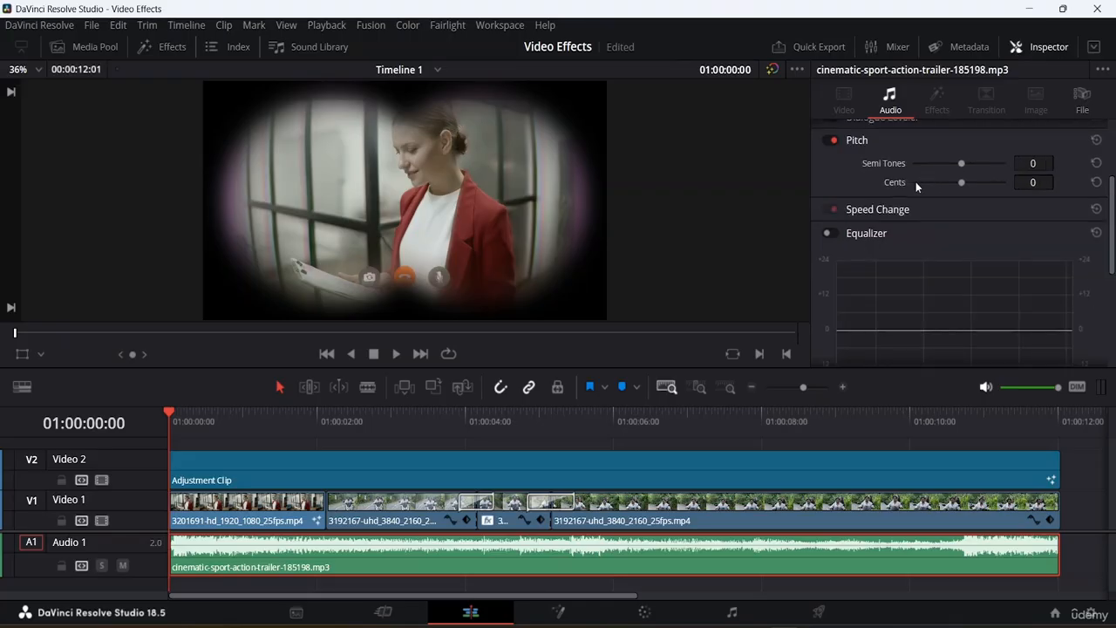
scroll(916, 182, "up", 2)
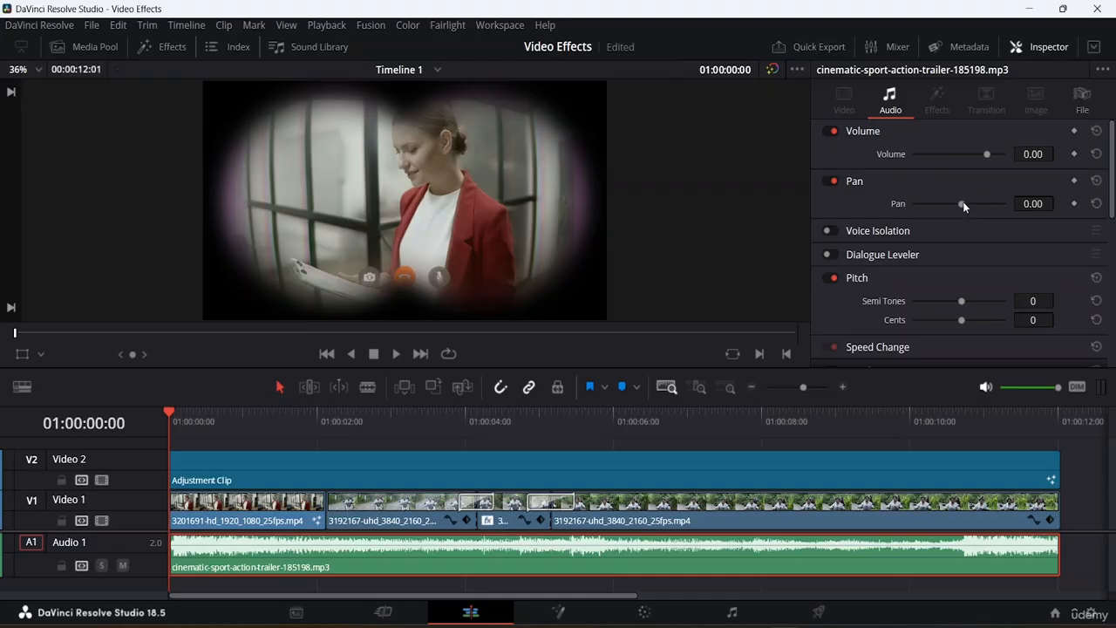
Pan the music clip to -55.73 and briefly play back the timeline.
left_click_drag(962, 203, 935, 203)
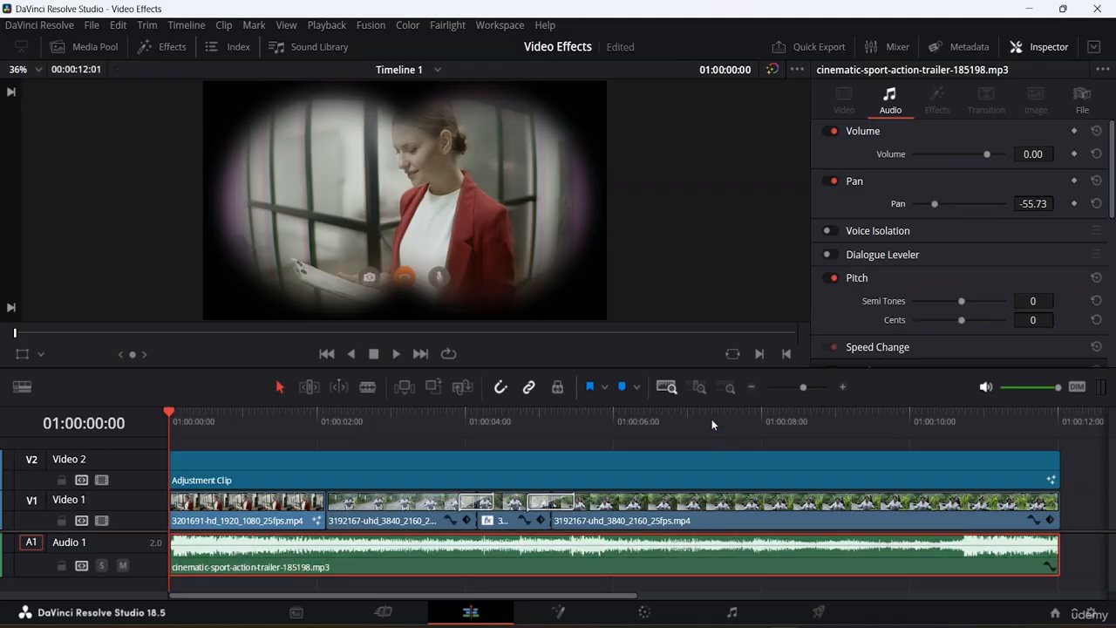
key("space")
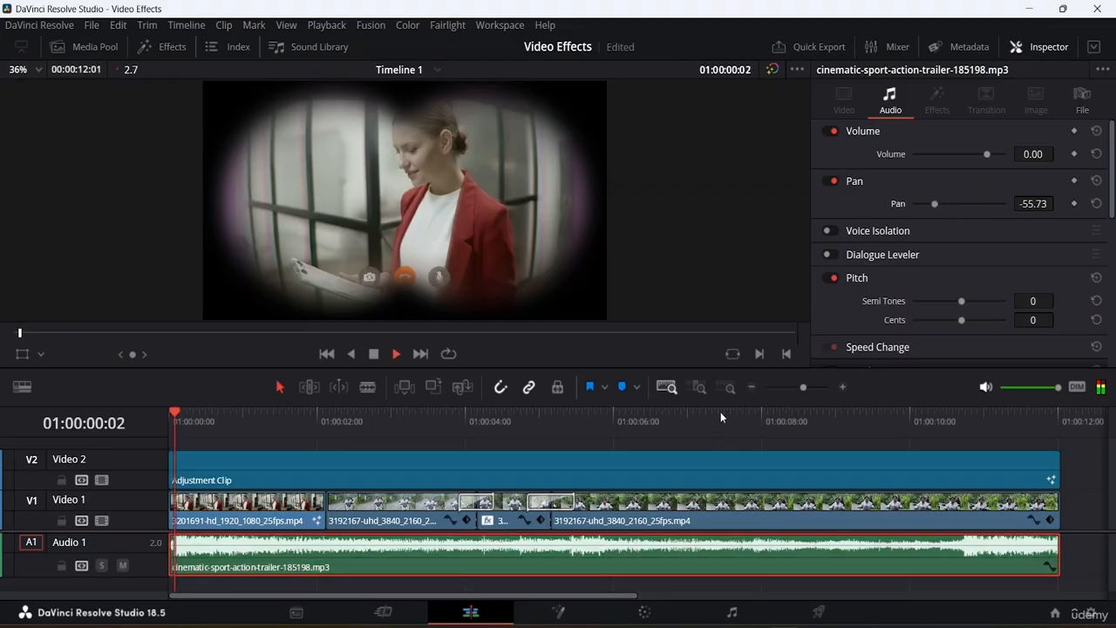
key("space")
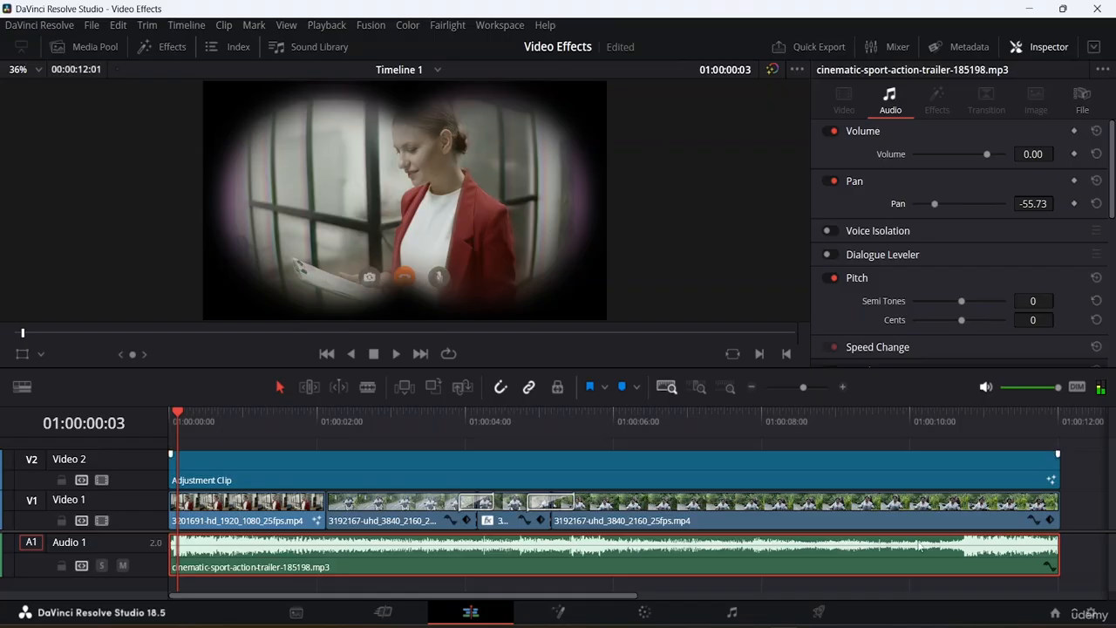
Lower the computer's system volume.
left_click(1030, 626)
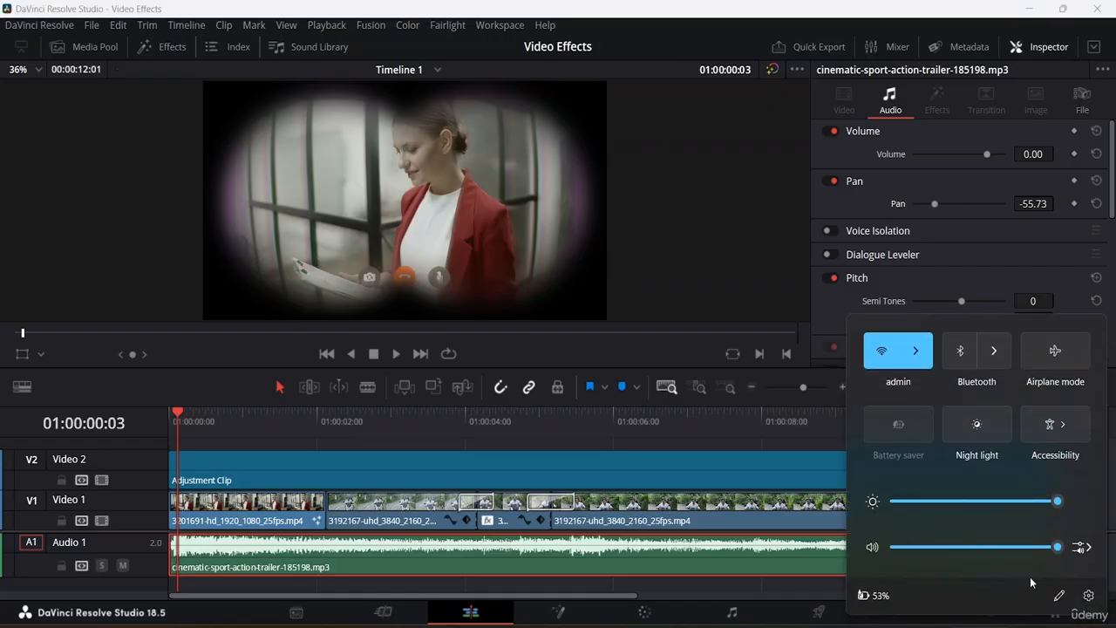
left_click_drag(1060, 547, 982, 547)
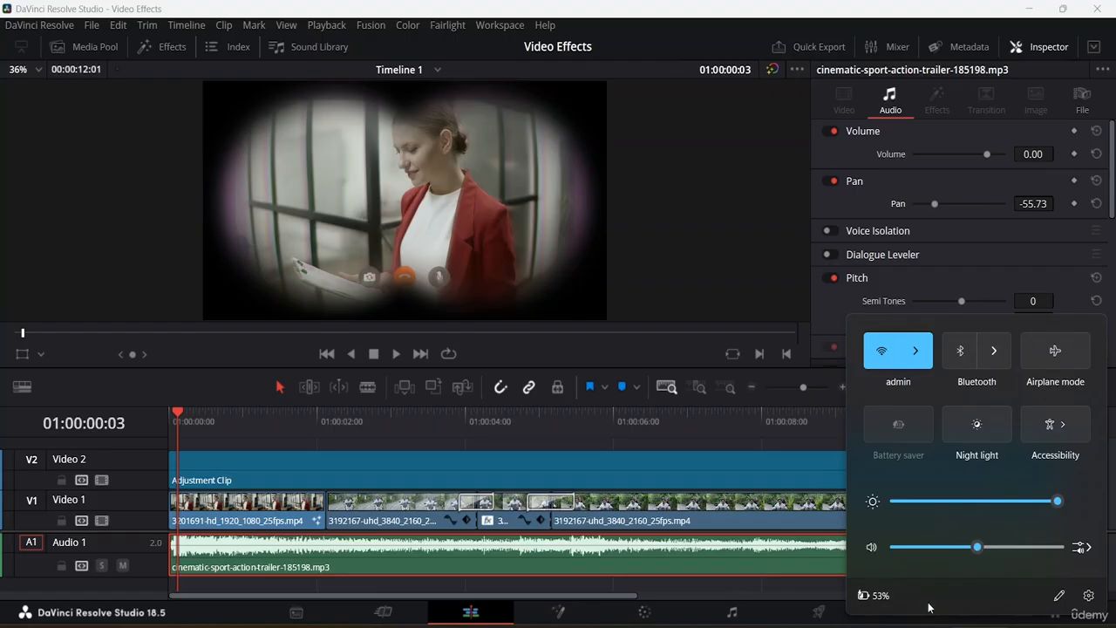
left_click(952, 625)
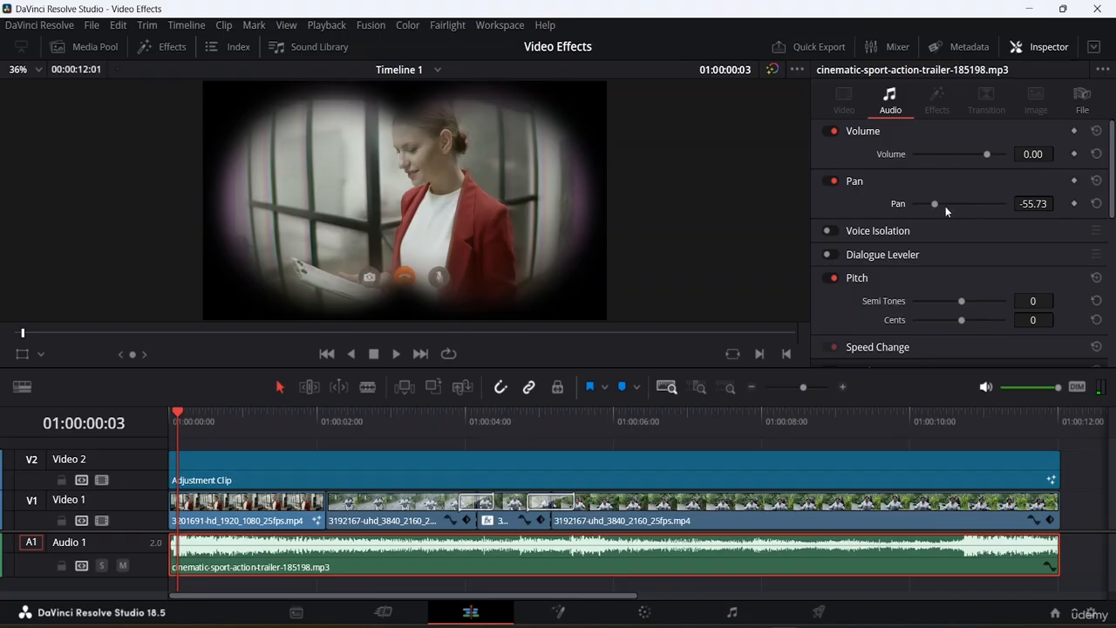
Reset the music clip's pan to 0.00.
left_click(1097, 203)
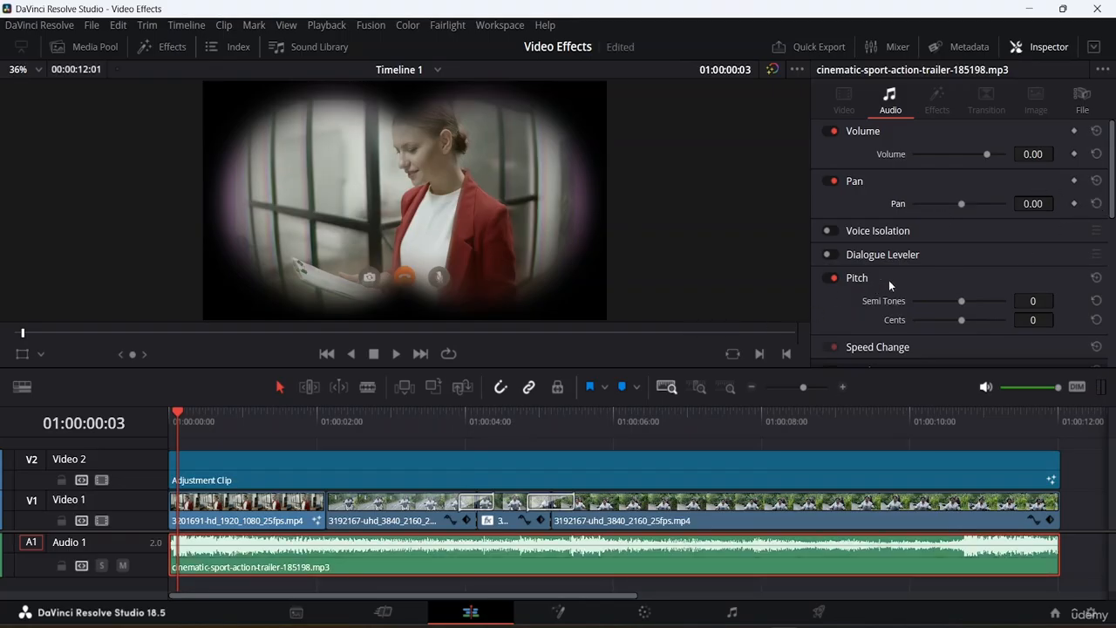
scroll(888, 280, "down", 3)
scroll(888, 252, "up", 1)
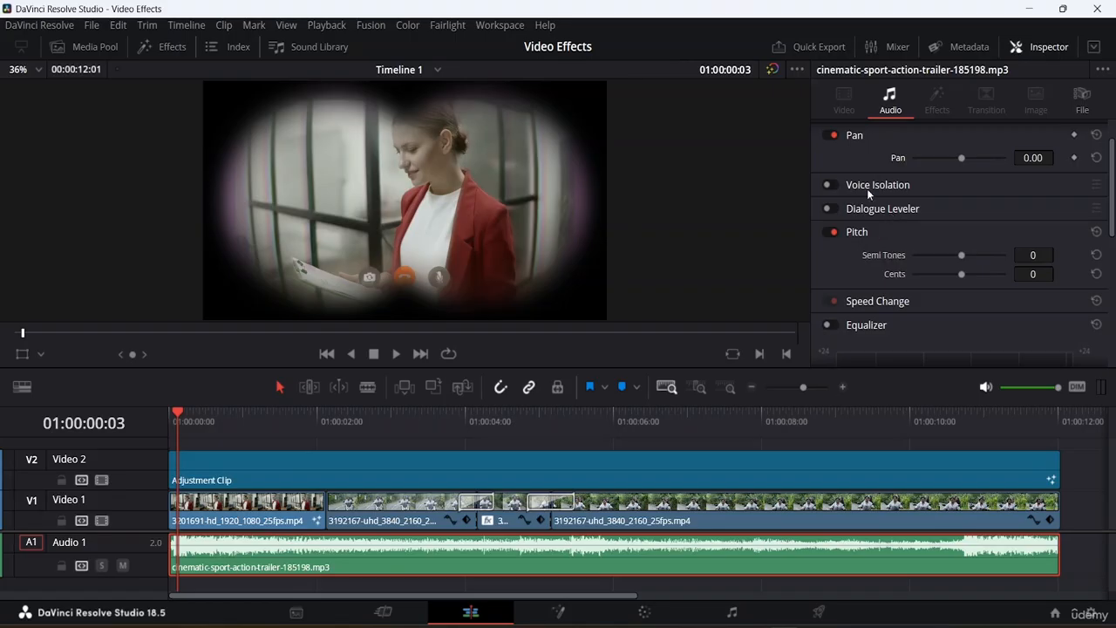
Browse the music clip's Pitch, Speed Change and Equalizer settings, expanding and collapsing Speed Change.
scroll(872, 181, "down", 1)
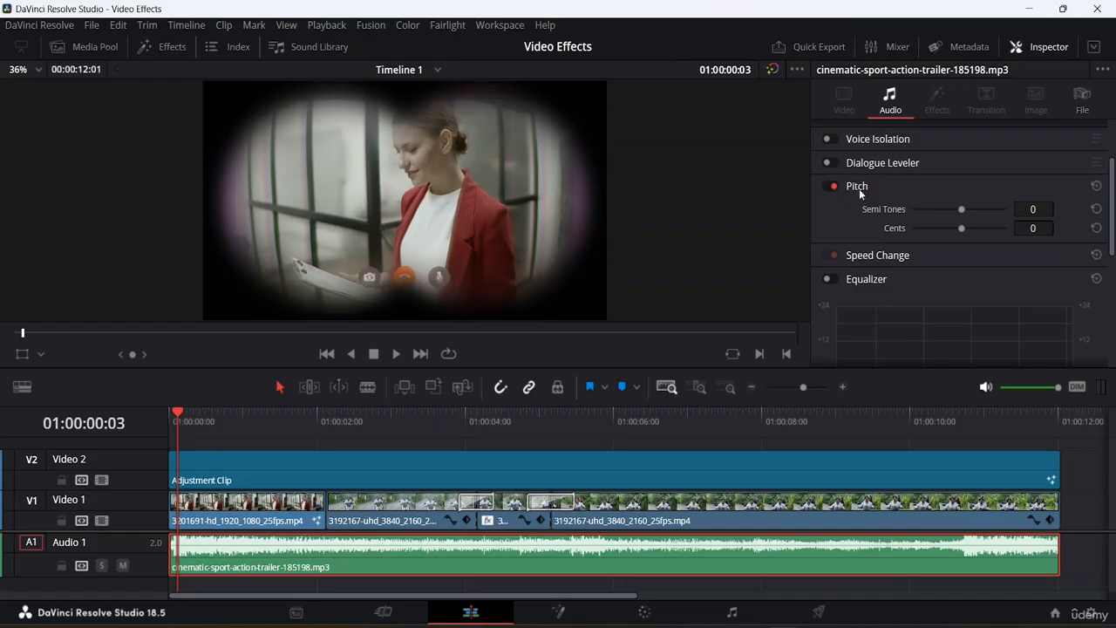
scroll(924, 232, "down", 3)
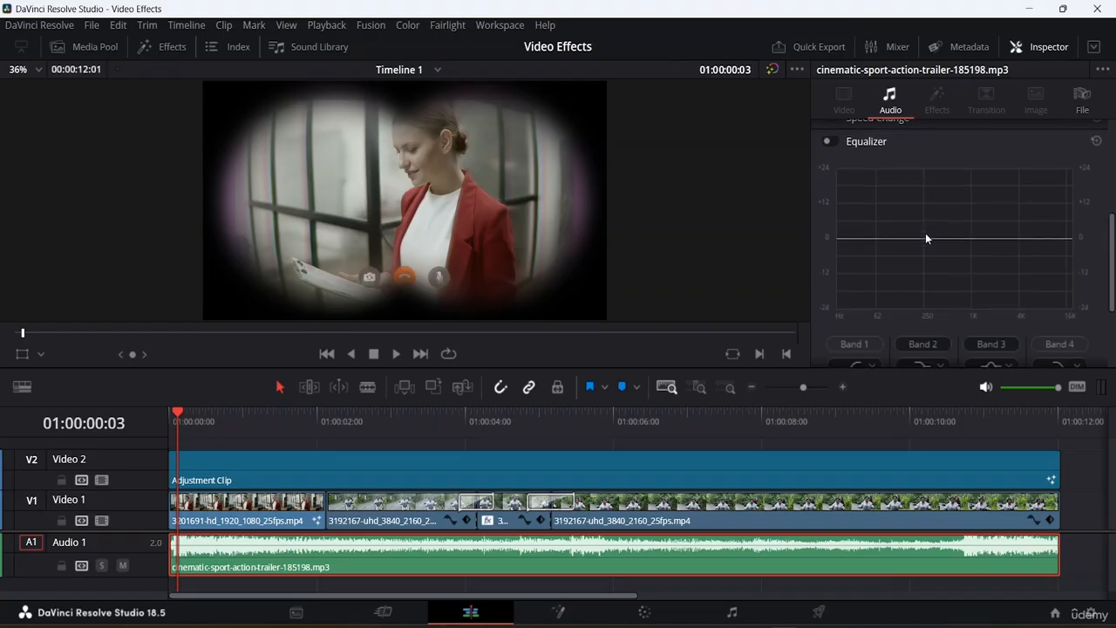
scroll(925, 232, "up", 2)
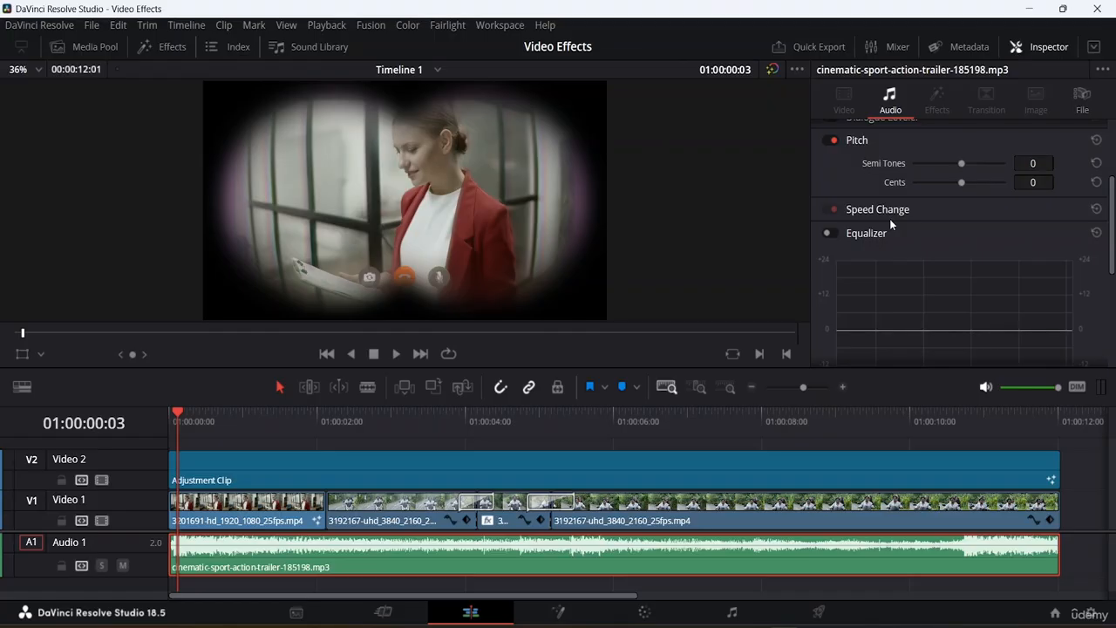
scroll(890, 224, "down", 1)
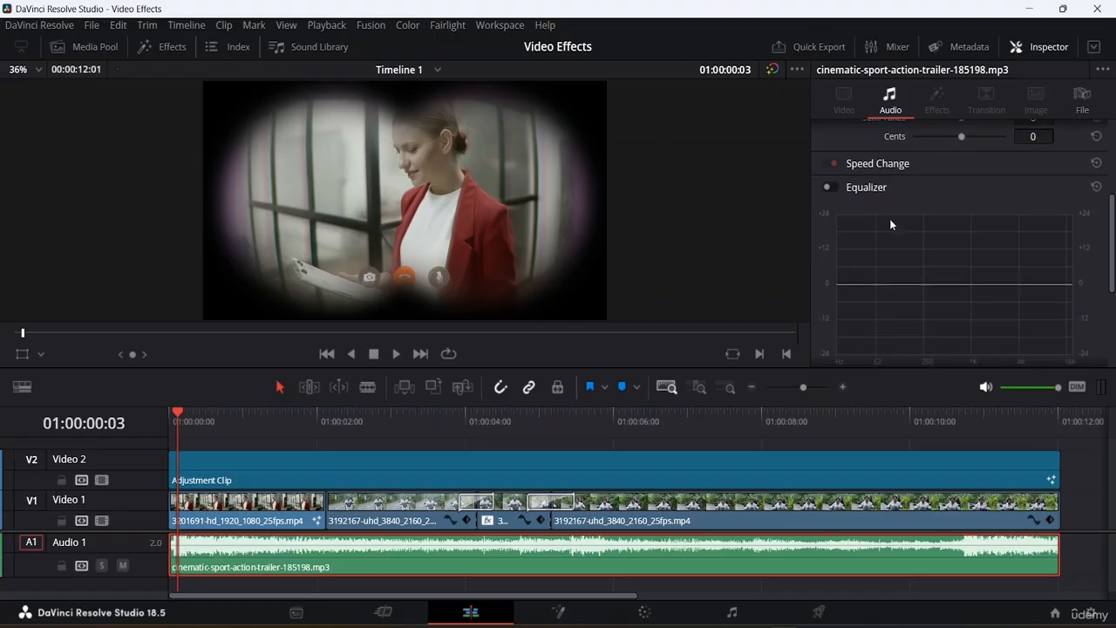
left_click(882, 165)
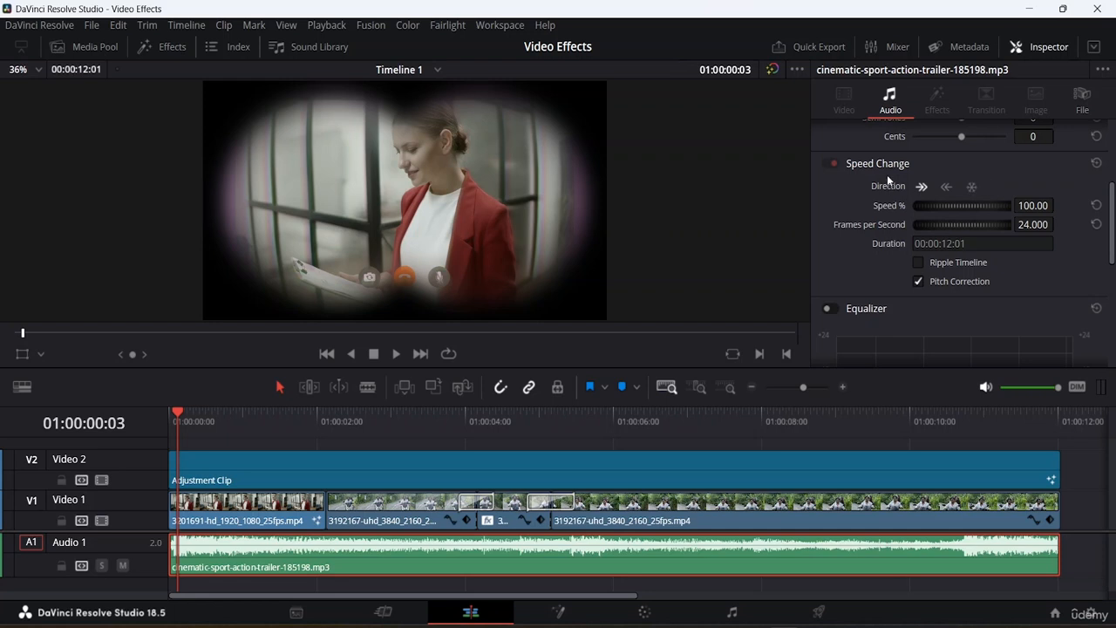
left_click(879, 163)
scroll(876, 172, "down", 3)
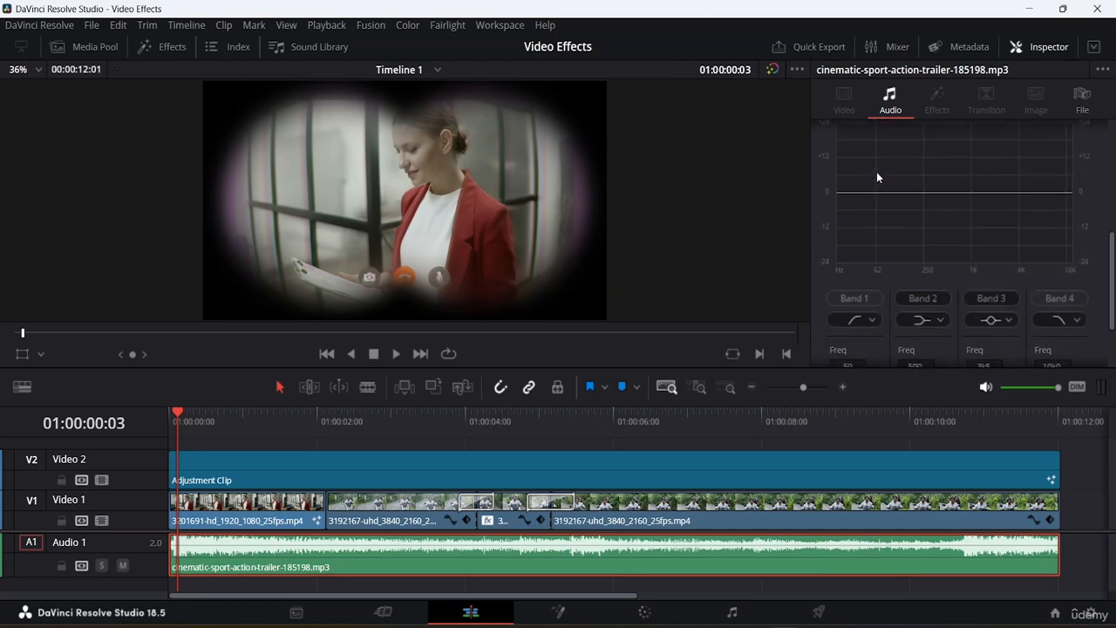
Enable the Equalizer for the music clip.
scroll(876, 172, "up", 3)
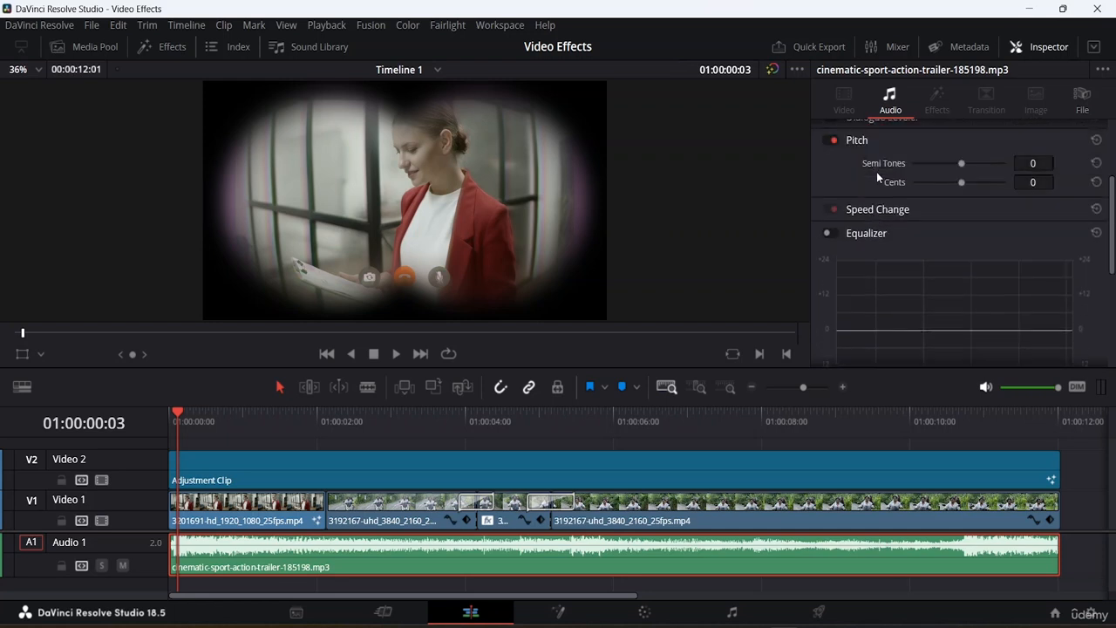
left_click(827, 233)
scroll(901, 237, "down", 1)
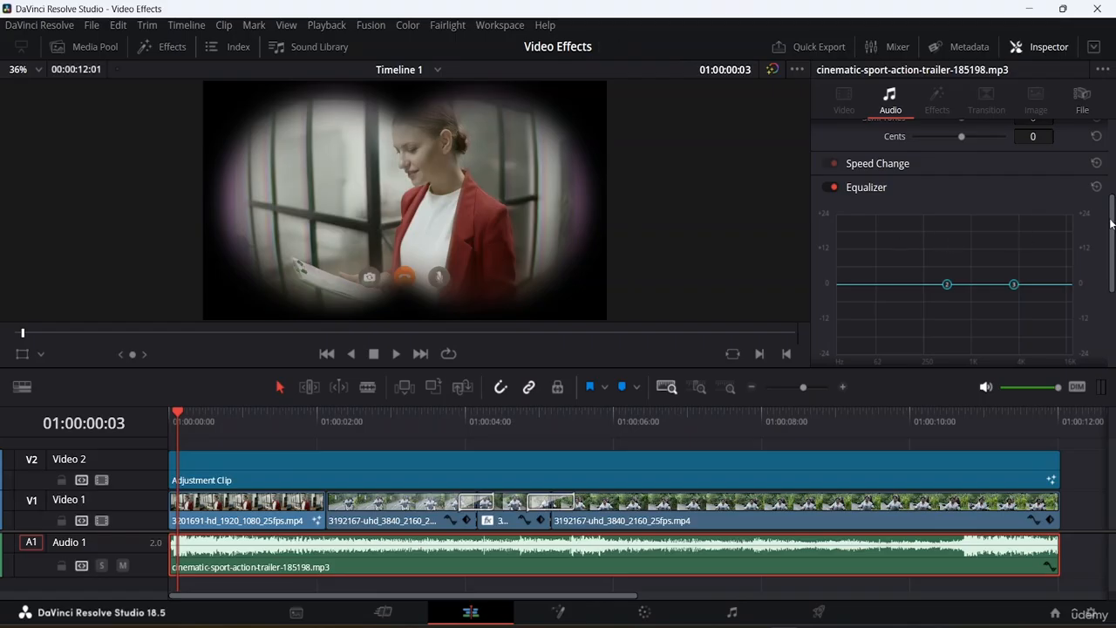
left_click_drag(1110, 223, 1112, 264)
scroll(1108, 262, "up", 3)
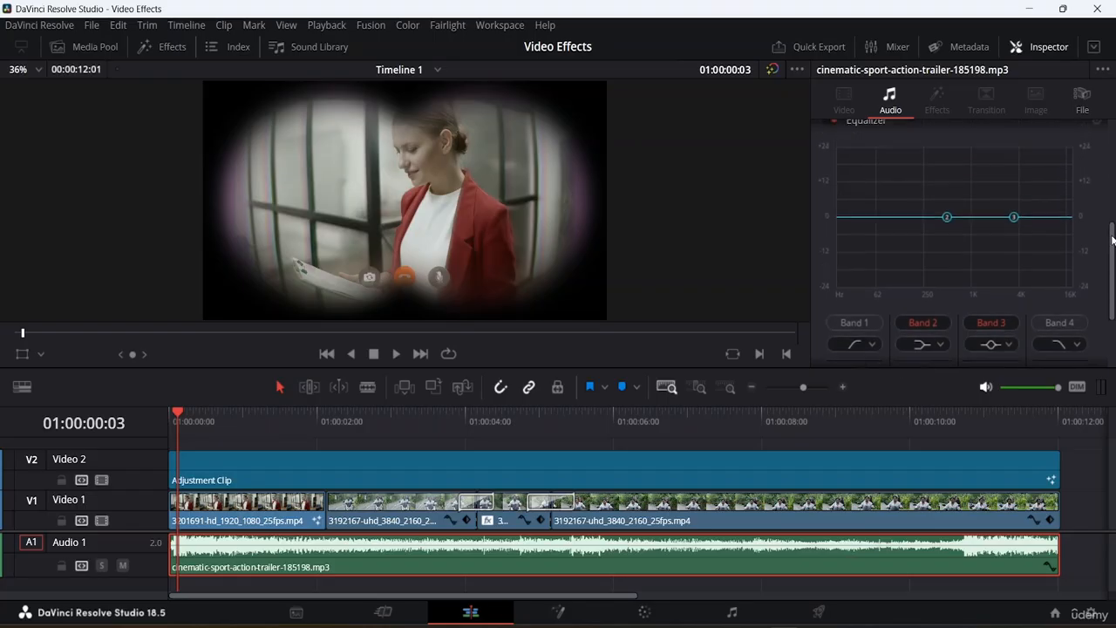
Boost equalizer Band 2 to about 99 Hz at +5 dB and Band 3 to about 4 kHz at +4.7 dB.
left_click_drag(948, 279, 890, 263)
left_click_drag(1014, 277, 959, 274)
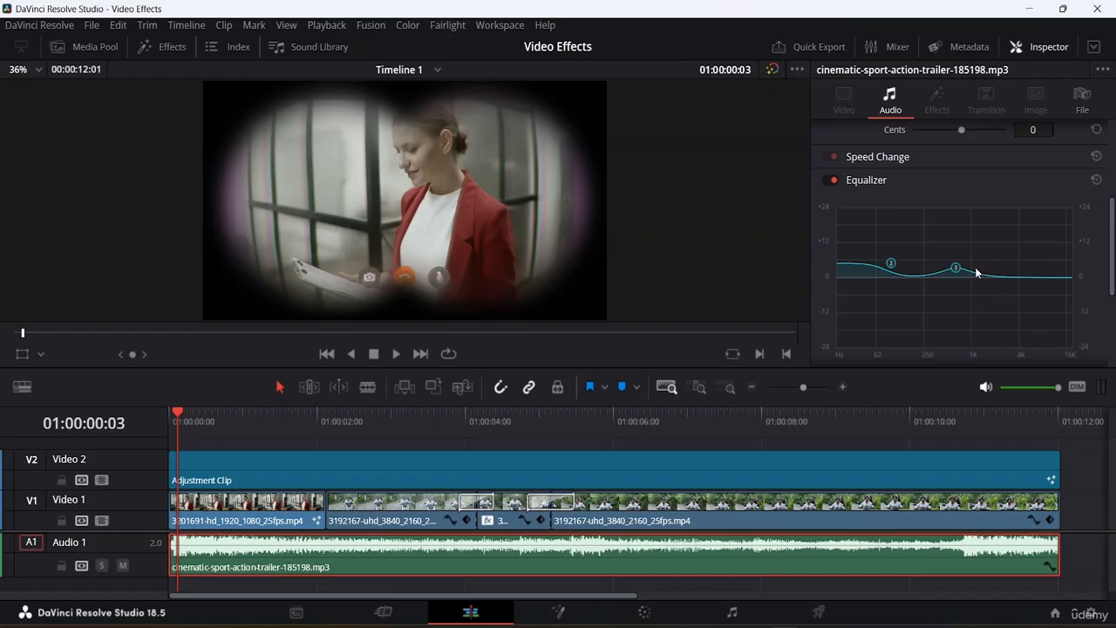
left_click_drag(960, 271, 1018, 269)
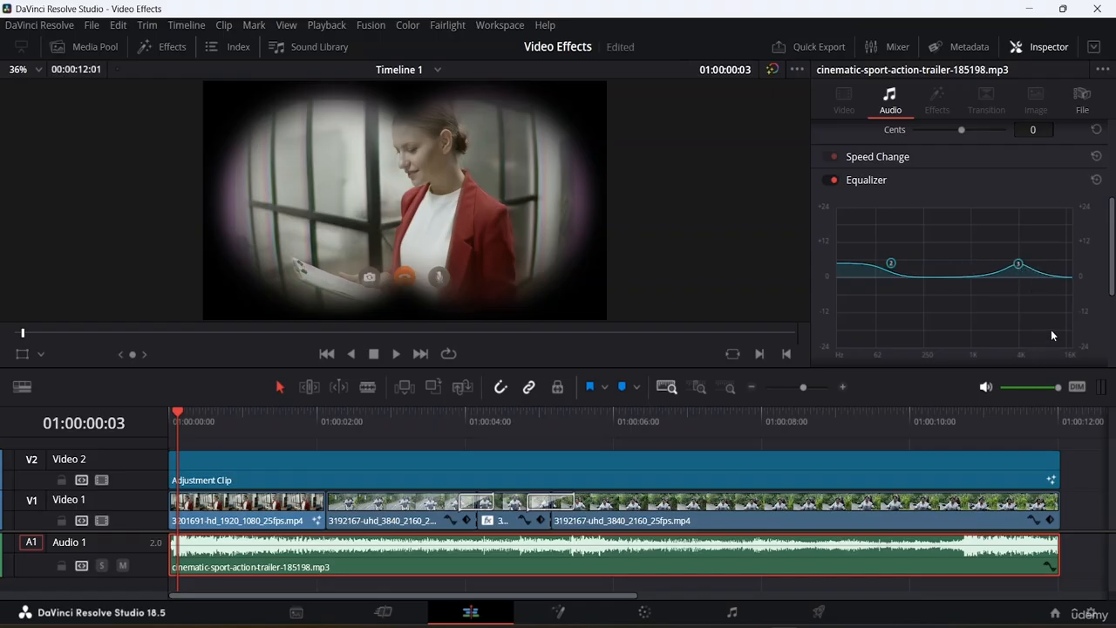
Change the equalizer's Band 1 filter type to the first option in its shape list.
scroll(1069, 288, "down", 5)
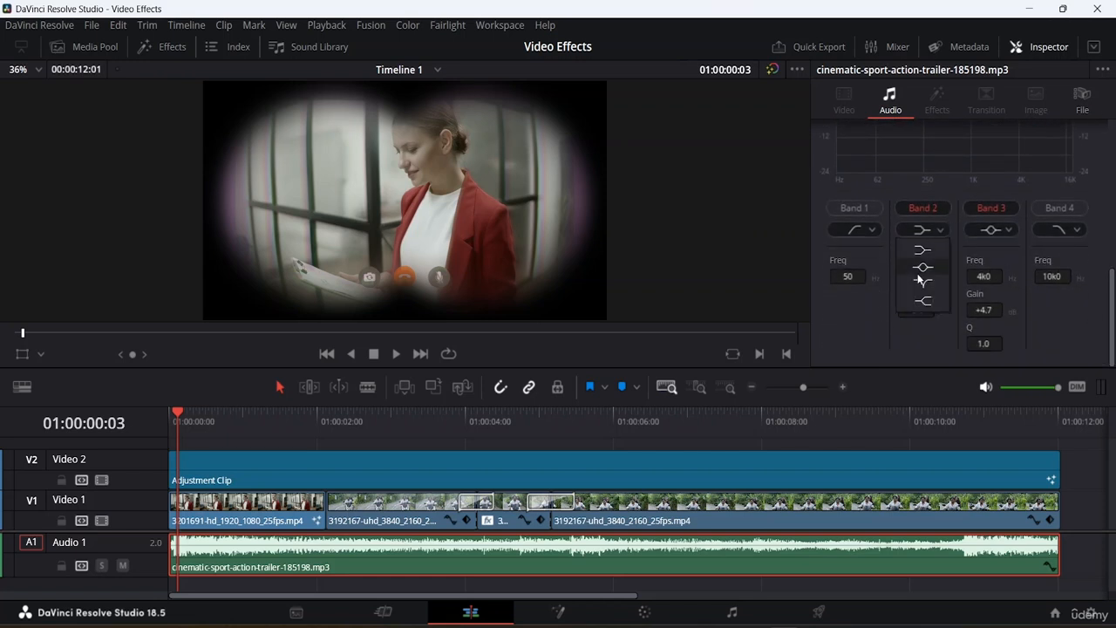
scroll(962, 253, "up", 2)
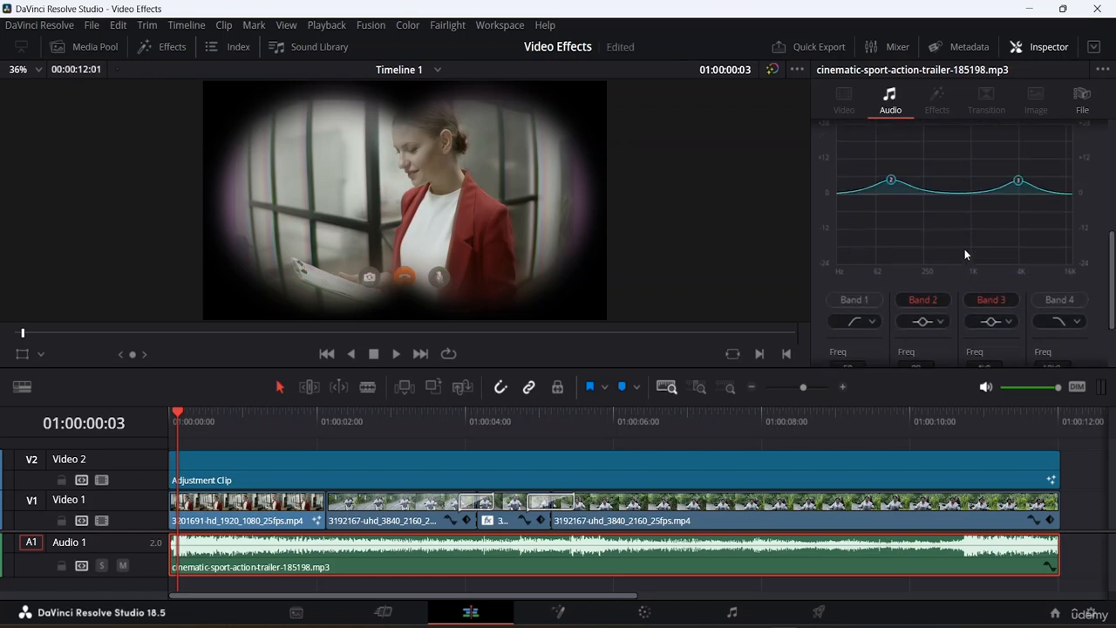
scroll(868, 271, "down", 2)
left_click(869, 231)
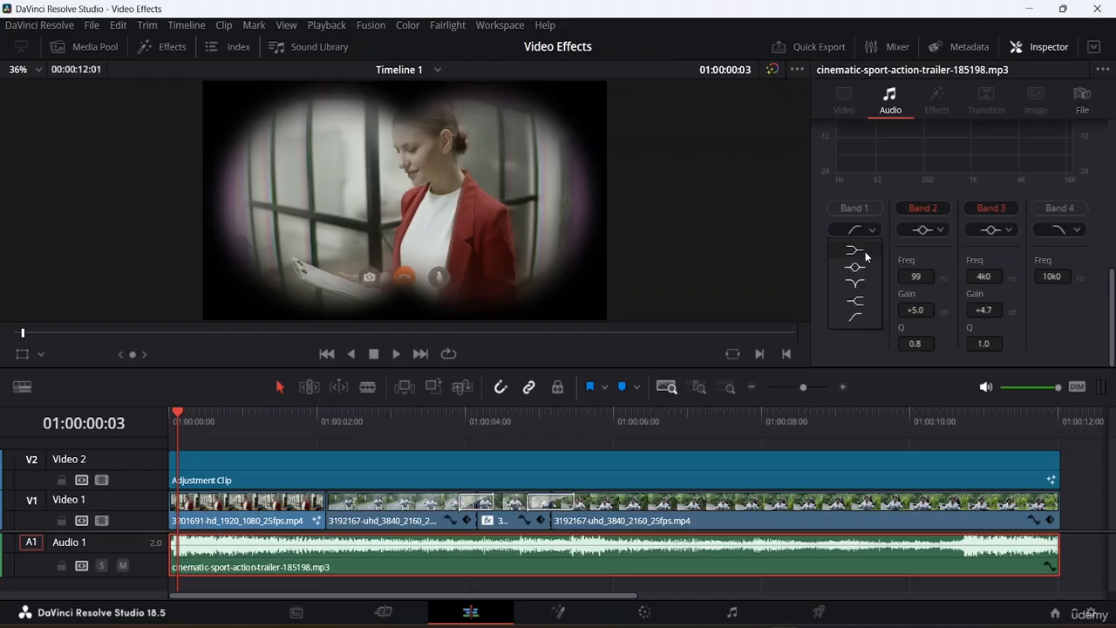
left_click(862, 242)
scroll(937, 201, "up", 1)
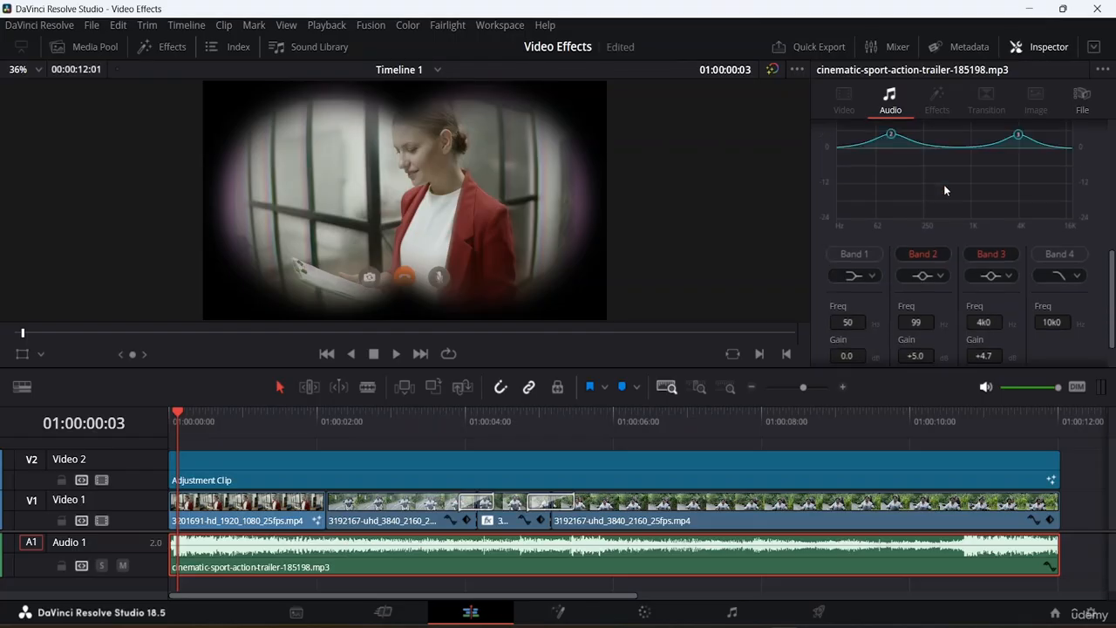
Play back part of the timeline to hear the equalized music and return to the clip's Volume settings.
key("space")
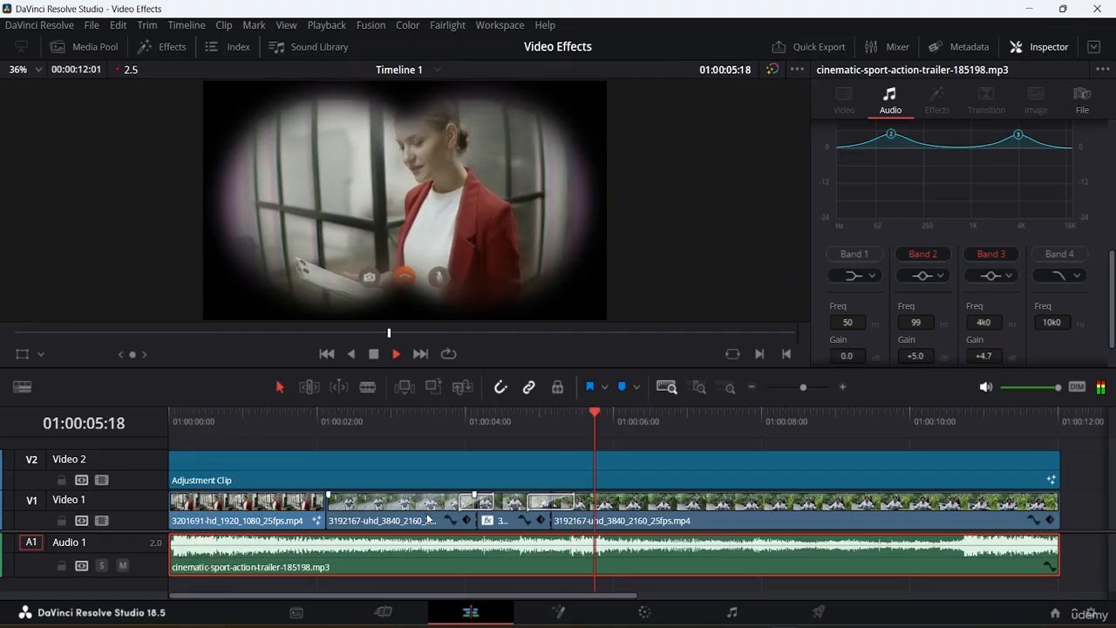
key("space")
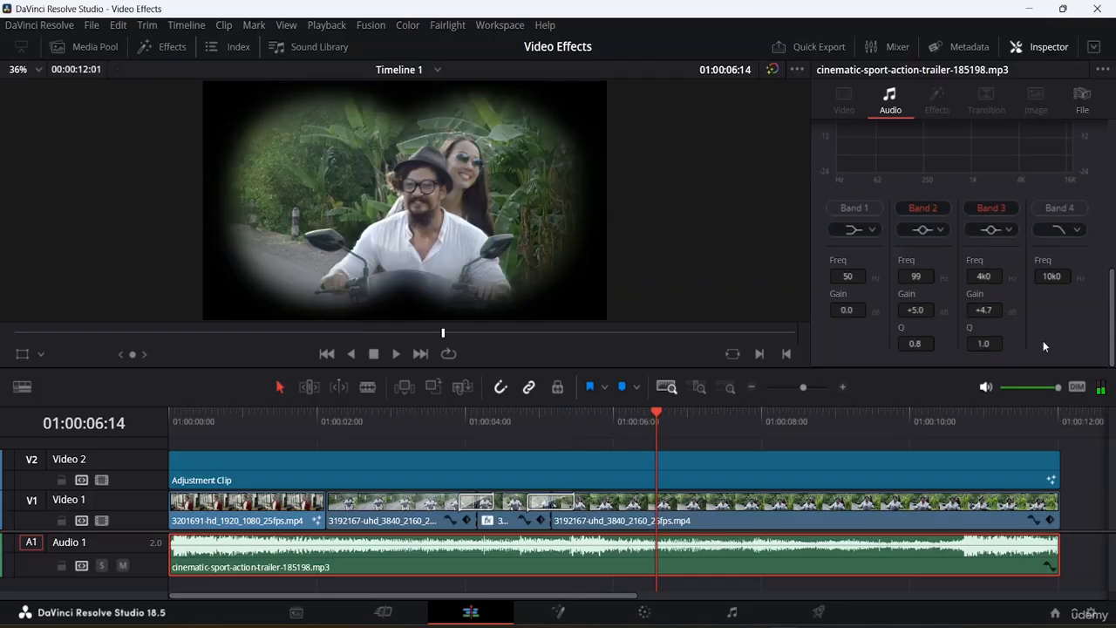
scroll(1043, 334, "up", 3)
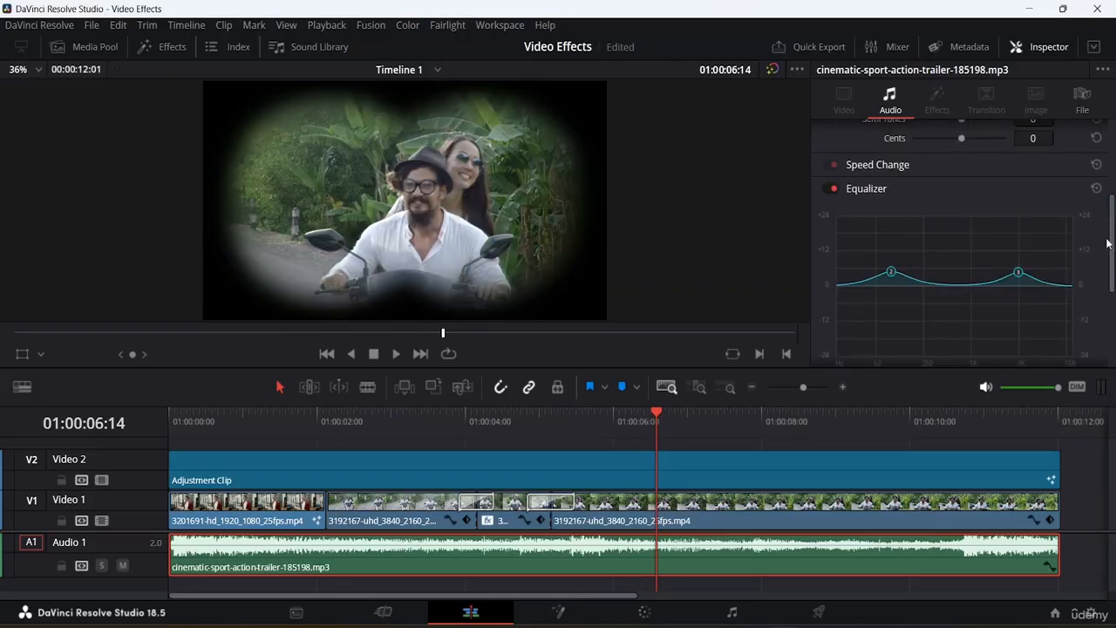
scroll(1107, 240, "down", 5)
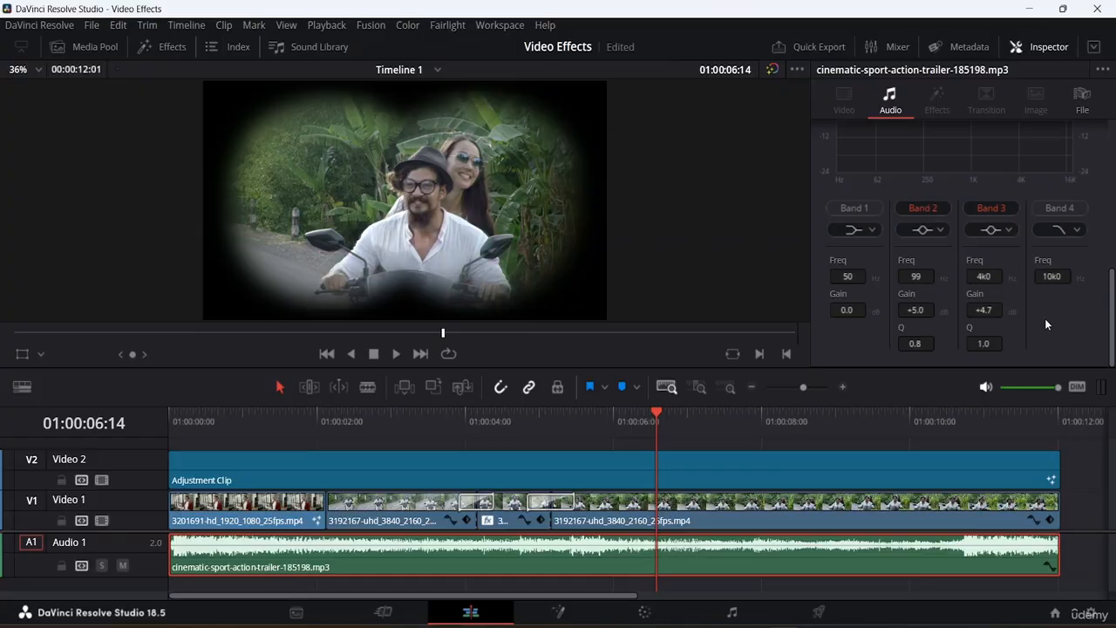
scroll(1043, 260, "up", 2)
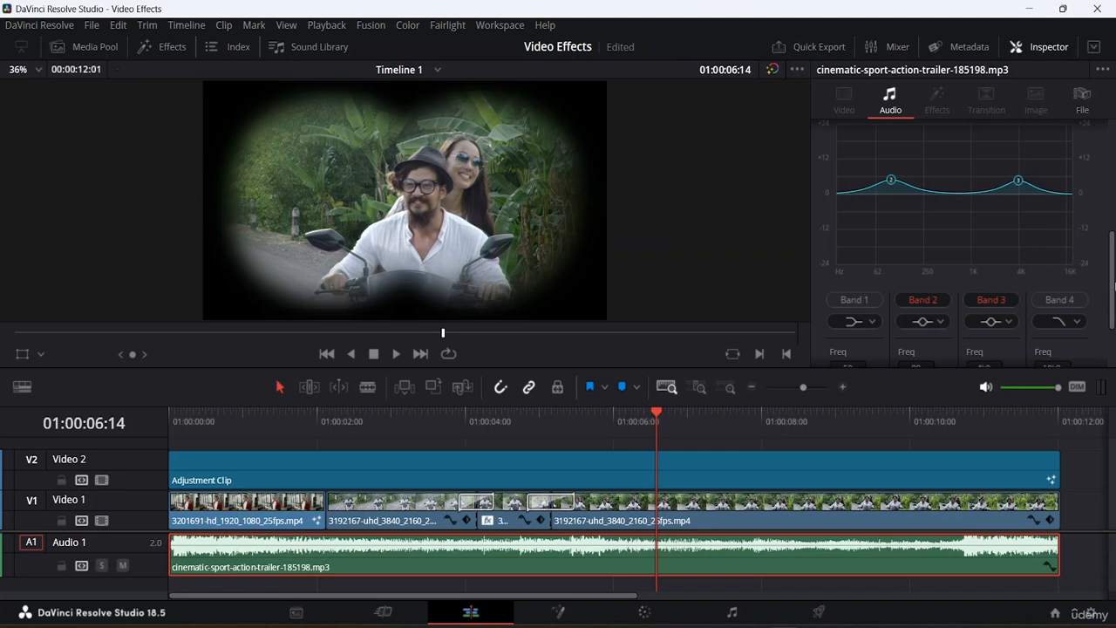
scroll(1112, 290, "up", 8)
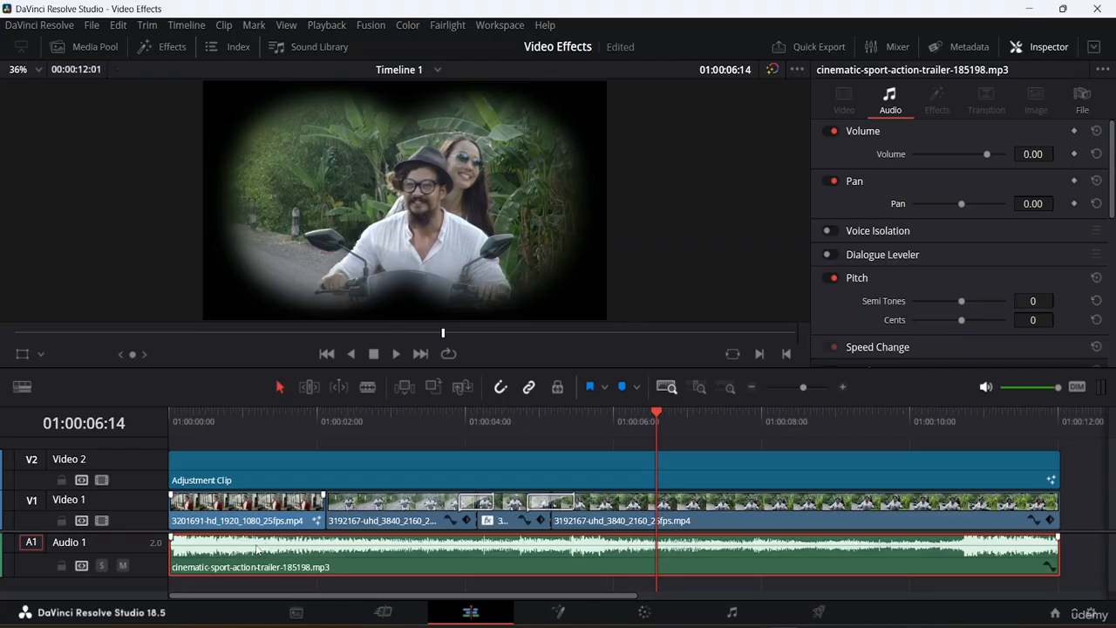
Lower the music clip's volume to -14.52 and play the timeline from the start.
mouse_move(254, 549)
left_mouse_down()
mouse_move(255, 559)
mouse_move(252, 544)
mouse_move(242, 547)
left_mouse_up()
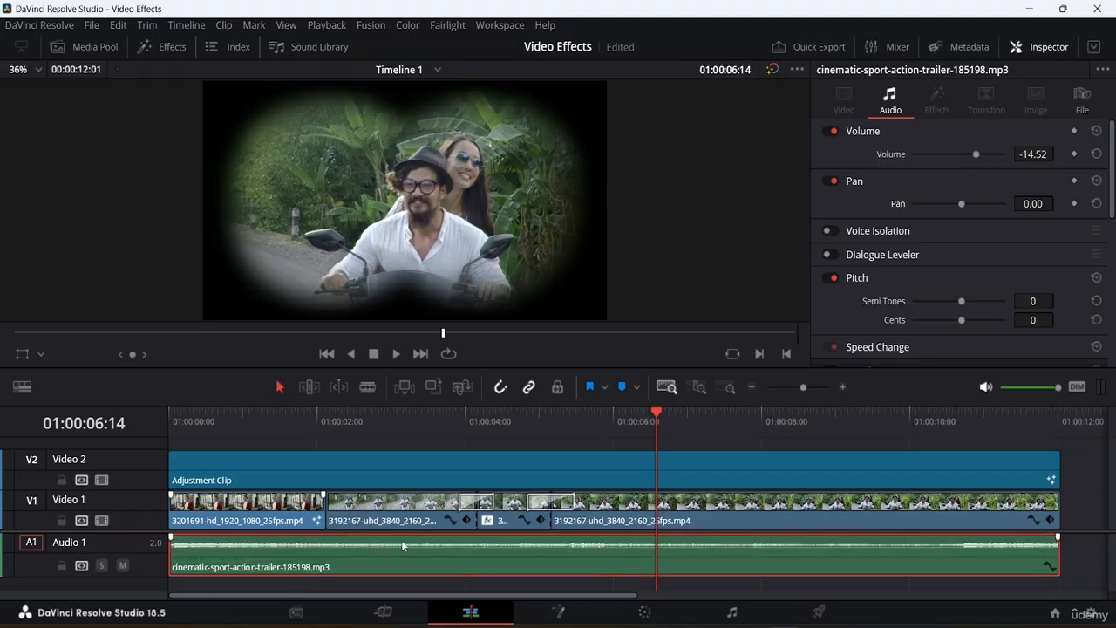
left_click_drag(656, 412, 594, 425)
key("Home")
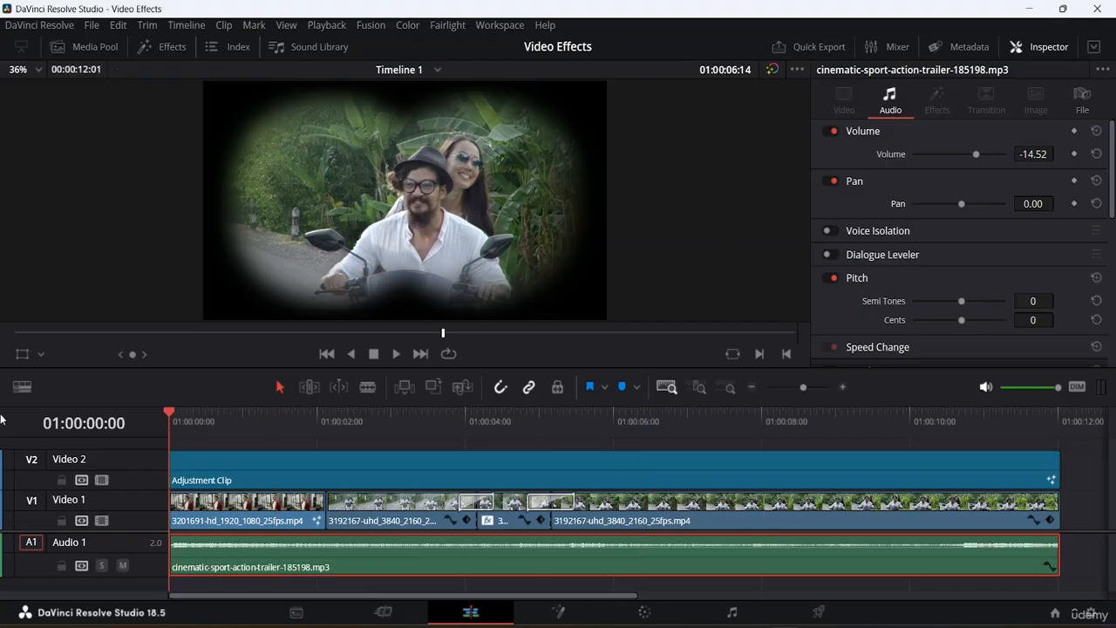
key("space")
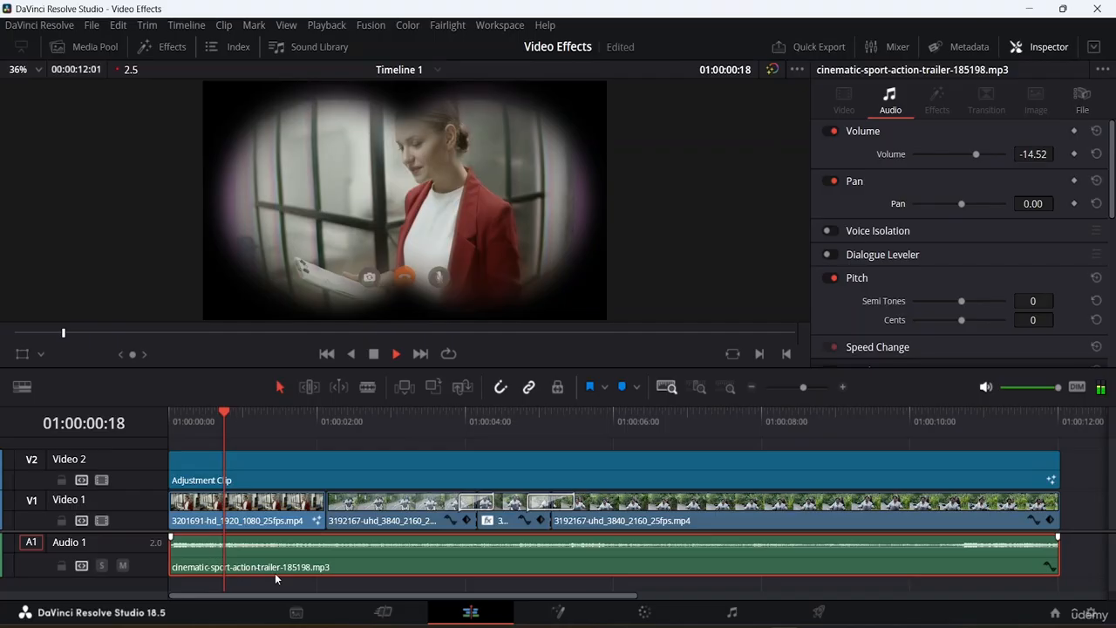
key("space")
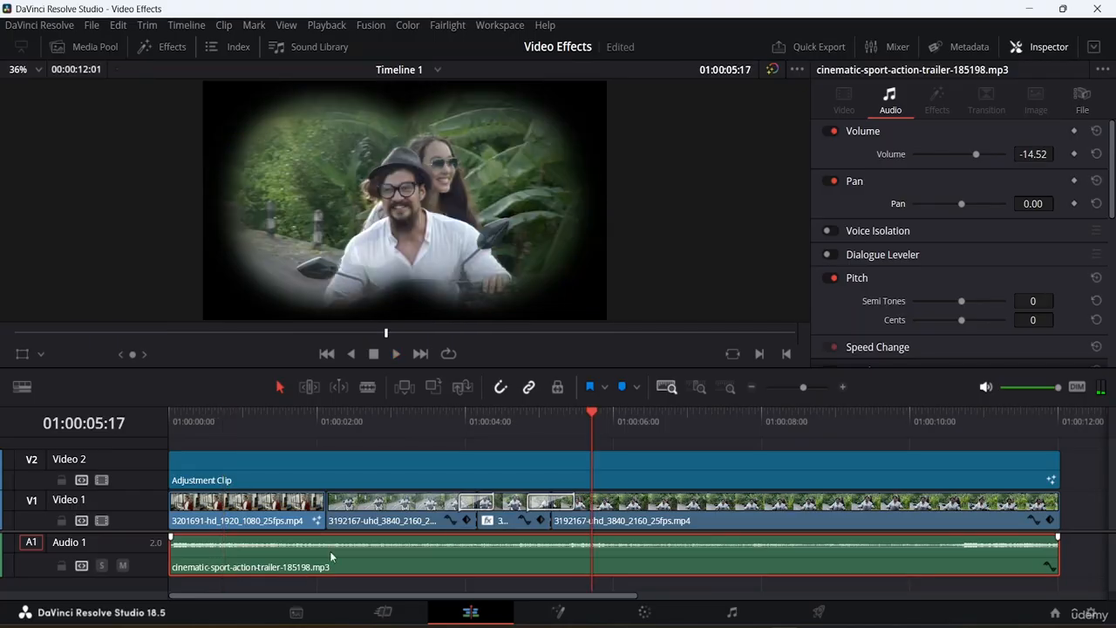
Raise the music clip's volume back to 0.00 and play back the timeline.
left_click_drag(329, 552, 328, 544)
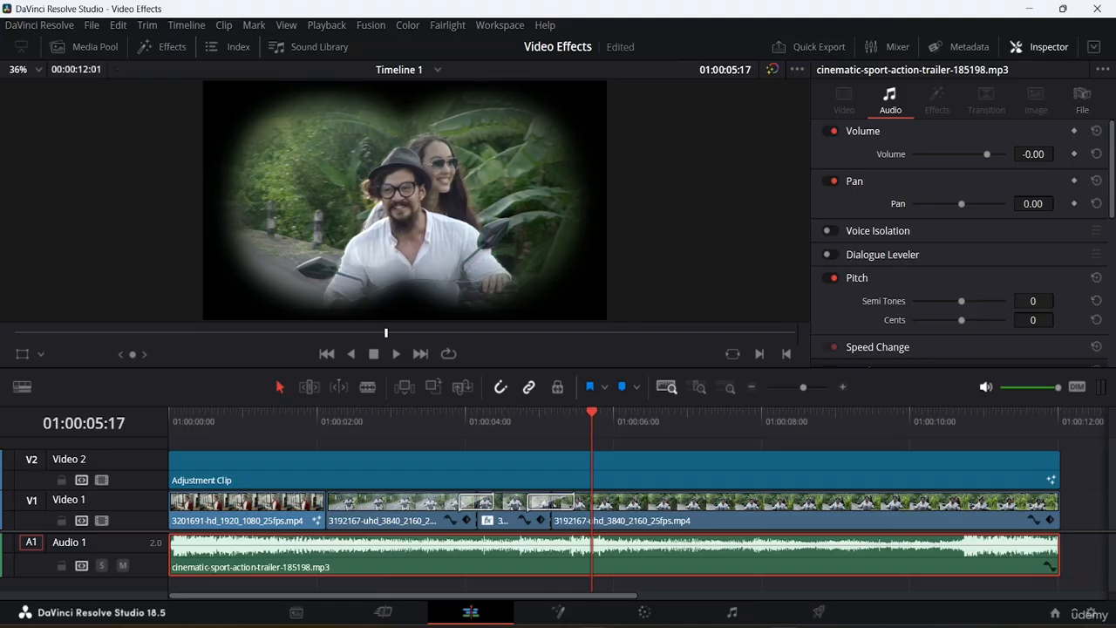
key("space")
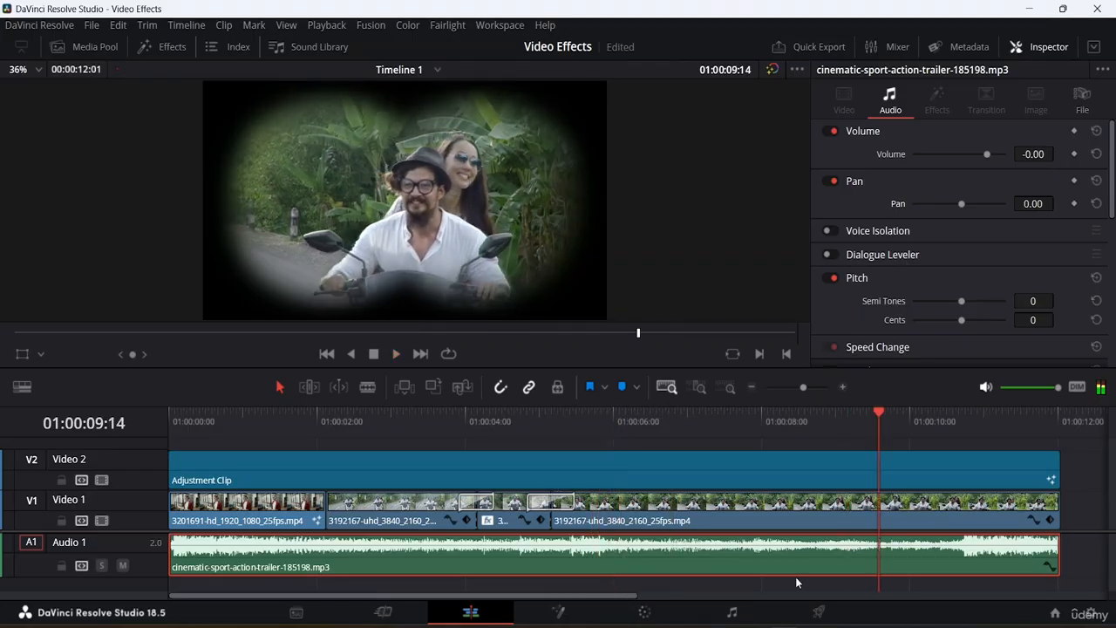
key("space")
Open the Mixer and lower the A1 track fader slightly during playback.
left_click(884, 42)
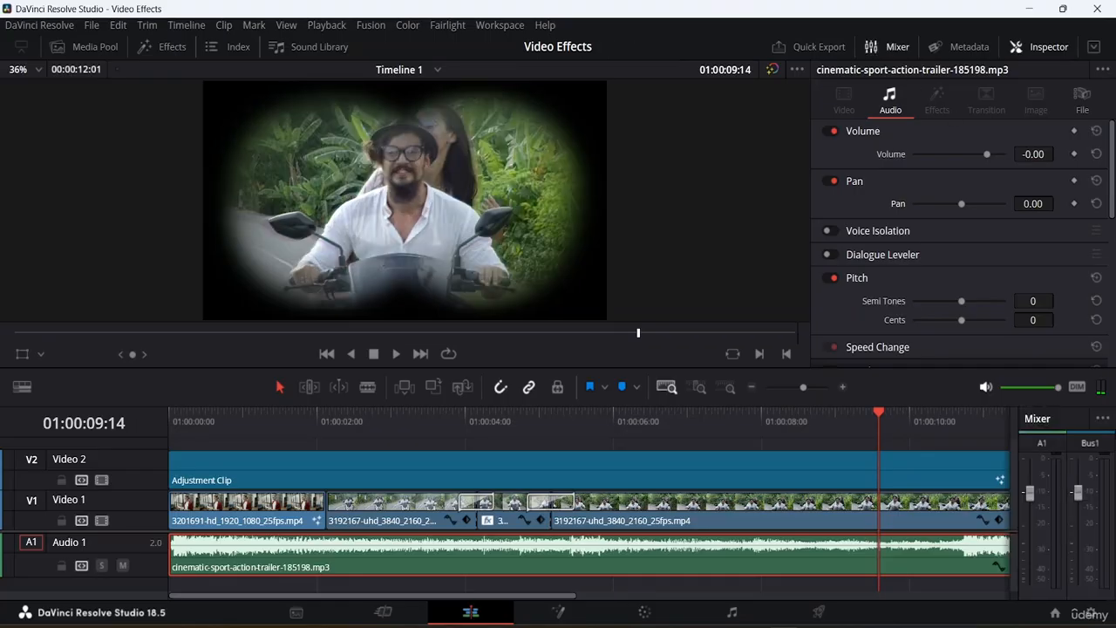
key("space")
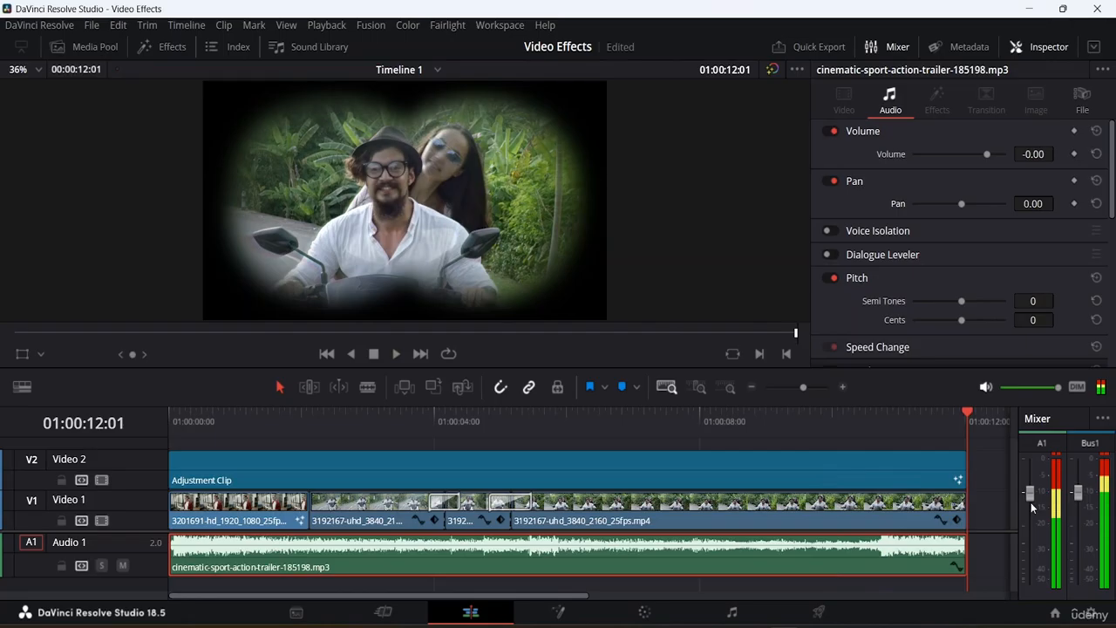
left_click_drag(1027, 496, 1027, 507)
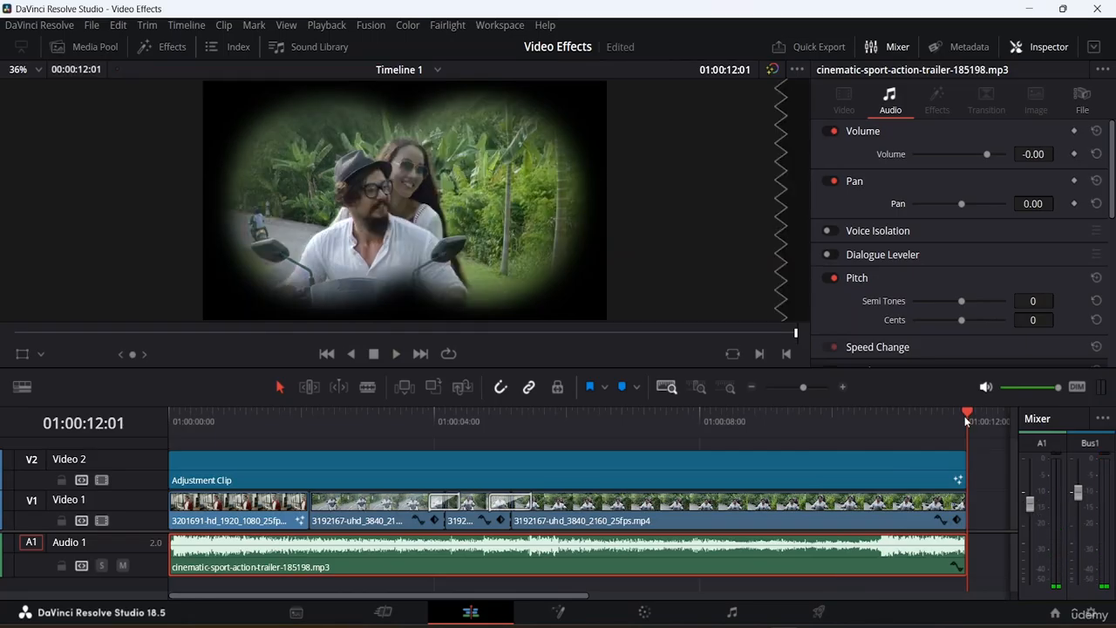
Play back the second half of the timeline and jump to its end.
left_click(619, 438)
left_click_drag(619, 443, 530, 442)
key("space")
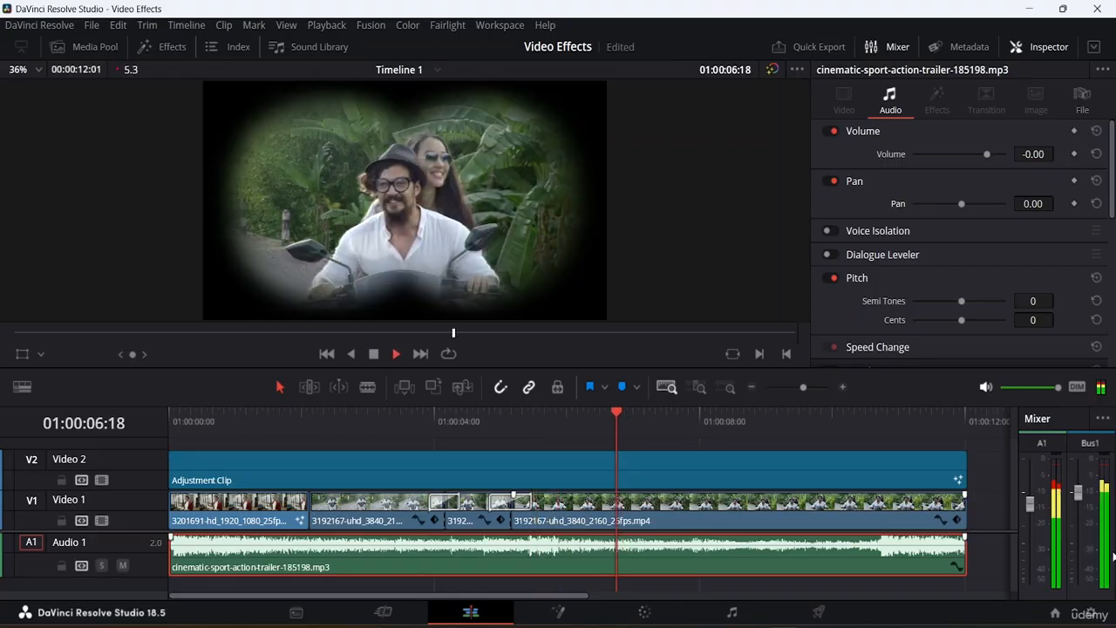
key("space")
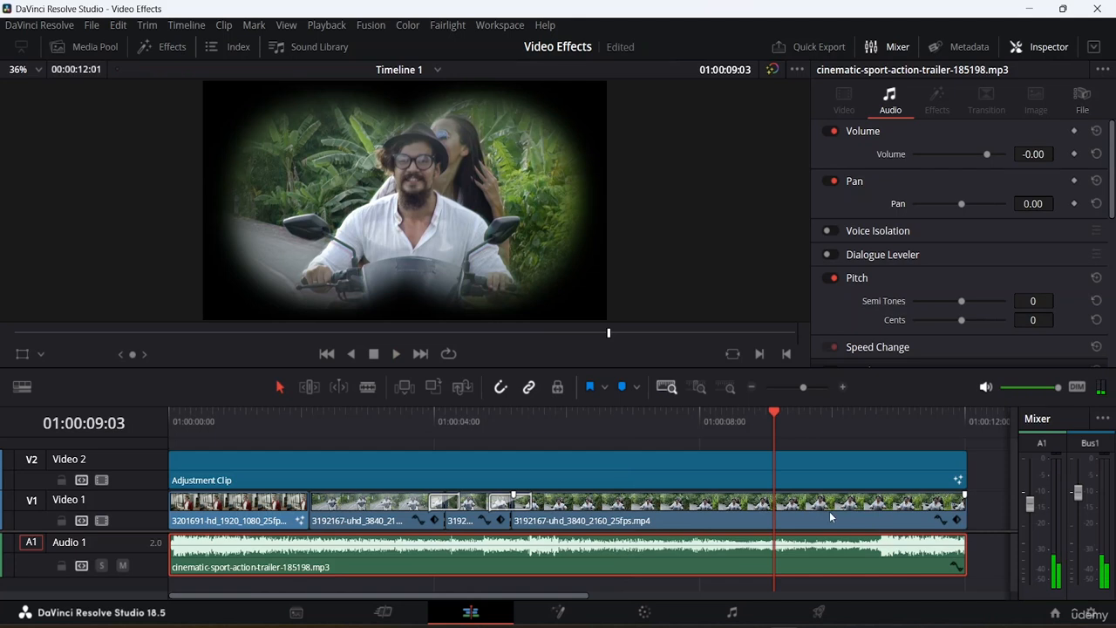
key("End")
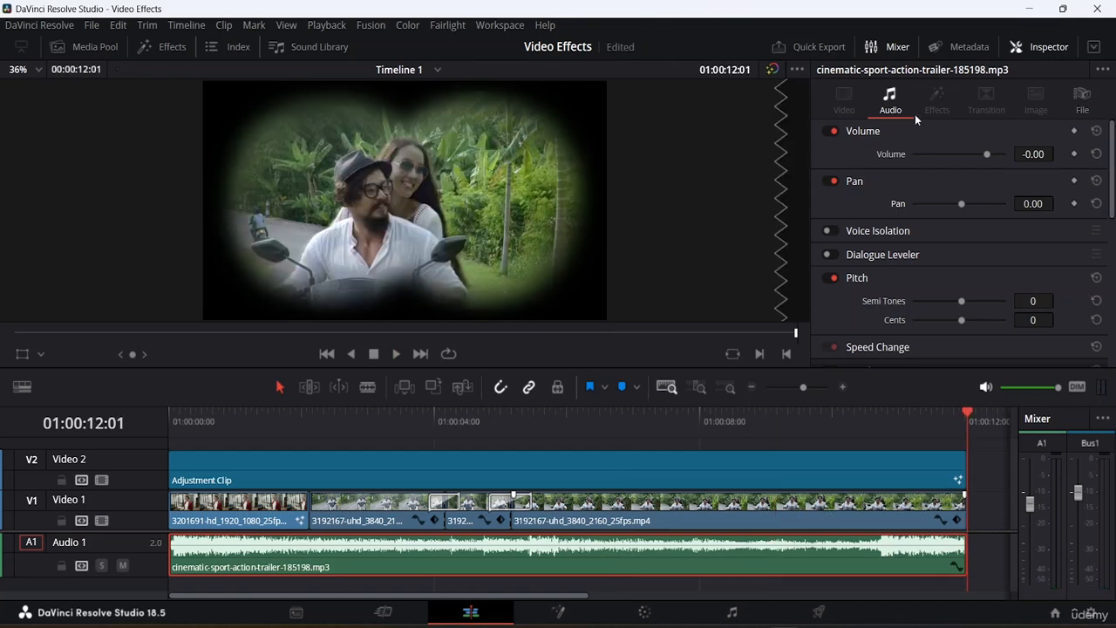
Apply a Cross Fade 0 dB audio transition to the start of the music clip.
left_click(1016, 47)
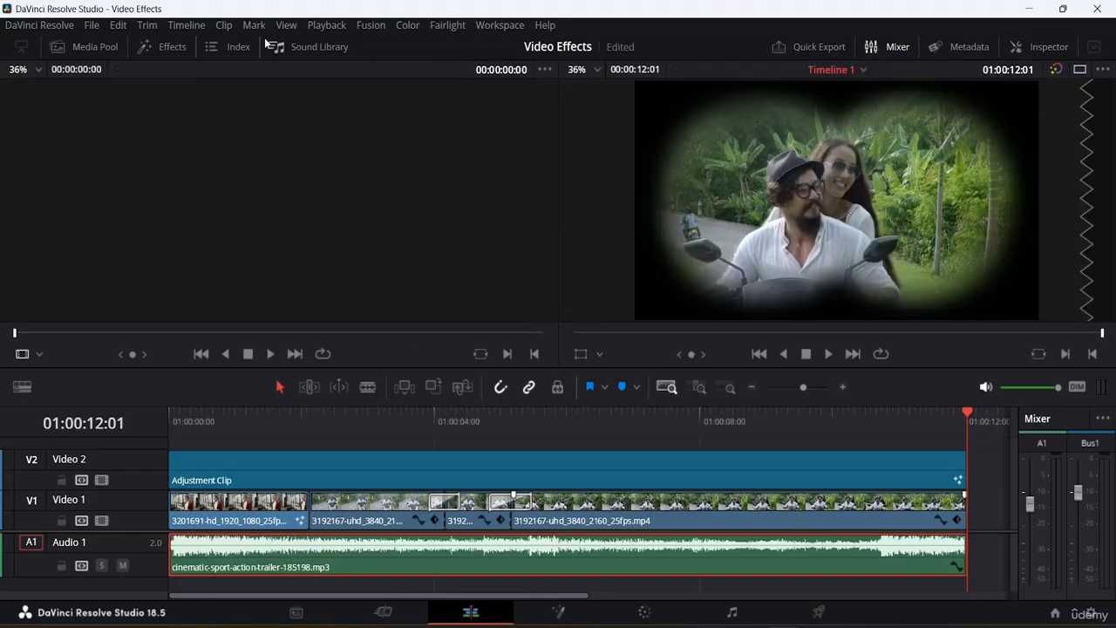
left_click(159, 51)
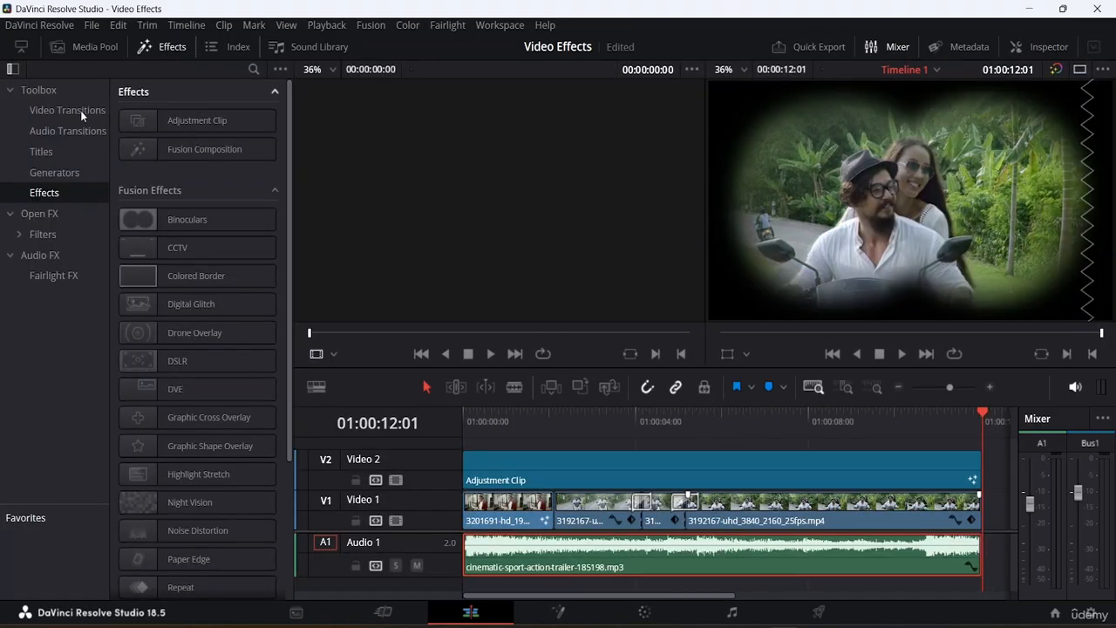
left_click(63, 132)
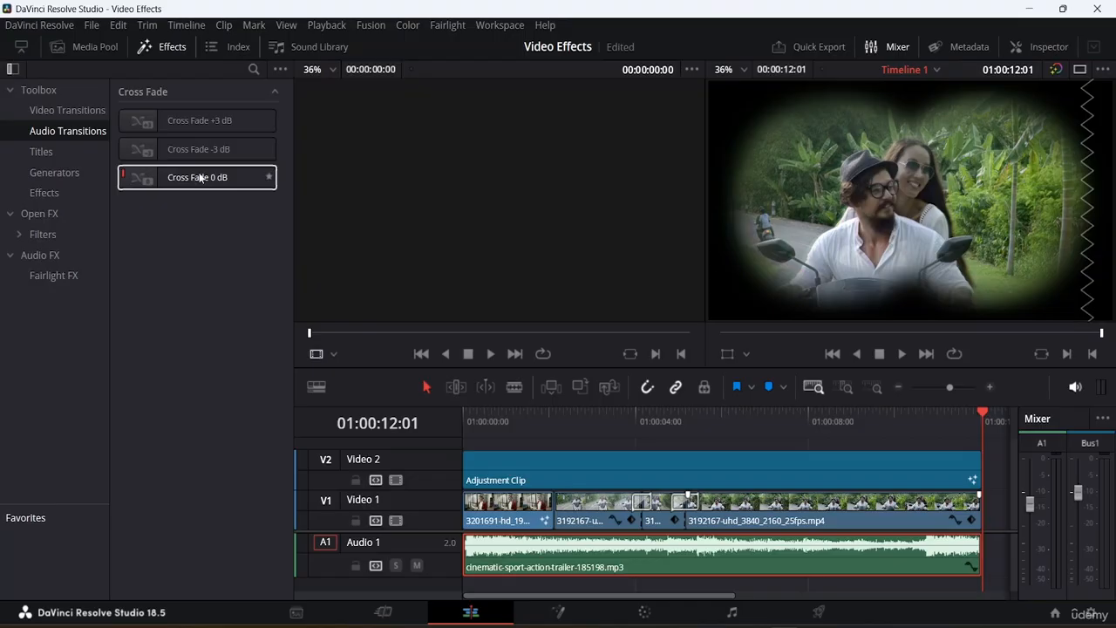
left_click_drag(199, 178, 556, 565)
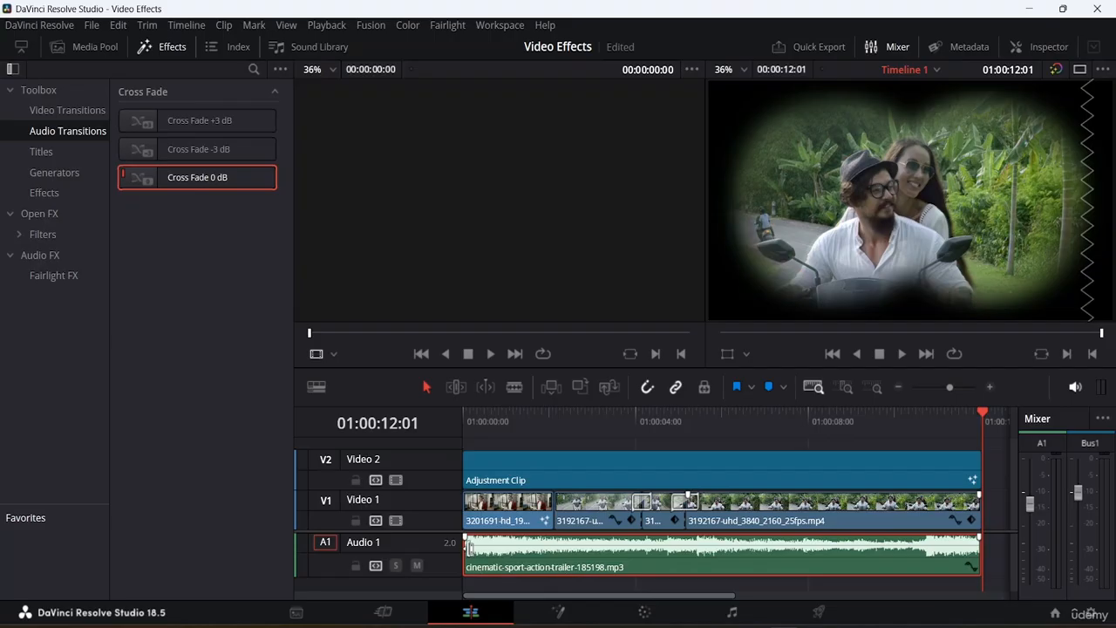
Lengthen the fade-in at the start of the music clip and preview it.
left_click_drag(464, 538, 447, 532)
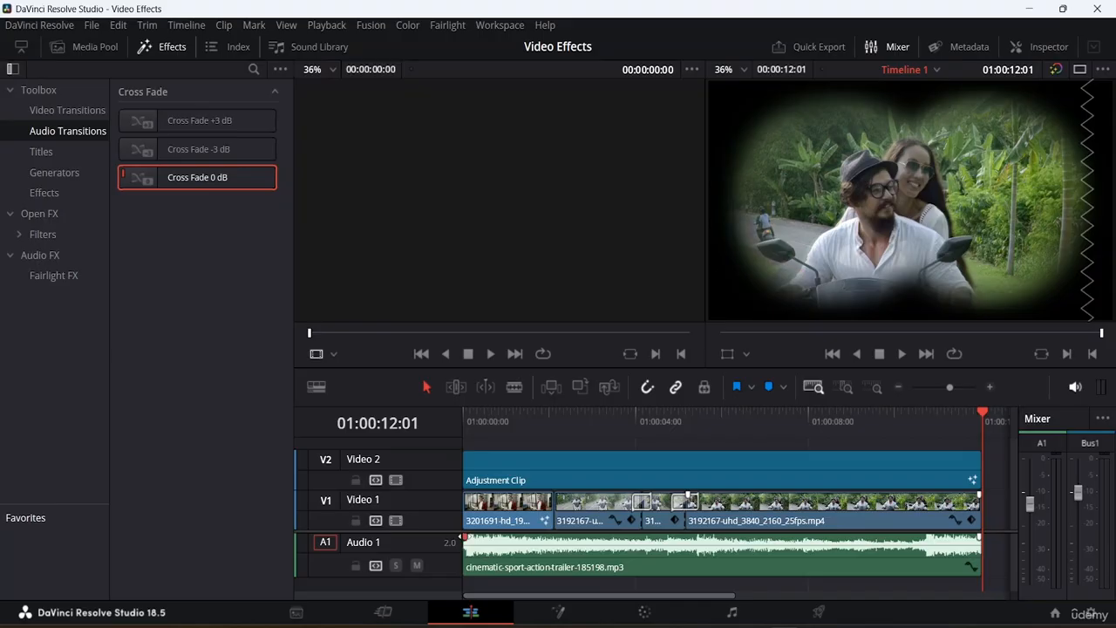
left_click_drag(463, 537, 494, 537)
left_click_drag(477, 552, 527, 535)
left_click(471, 548)
key("space")
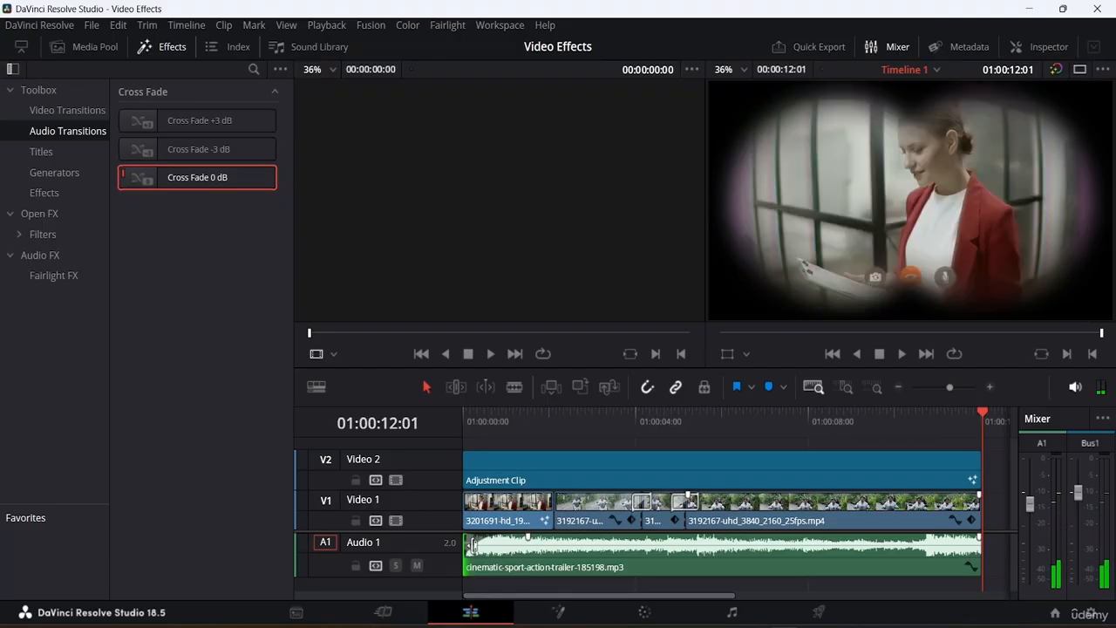
left_click_drag(473, 547, 495, 543)
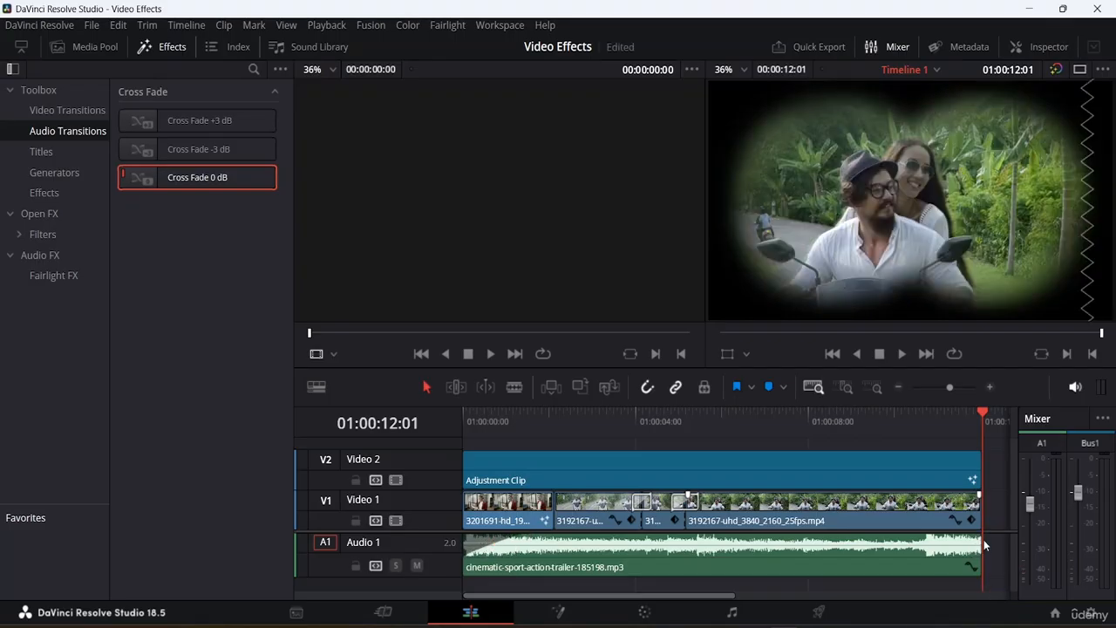
Add a fade-out at the end of the music clip and play the timeline from the start.
left_click_drag(980, 537, 933, 537)
left_click_drag(967, 544, 967, 543)
left_click_drag(984, 416, 129, 479)
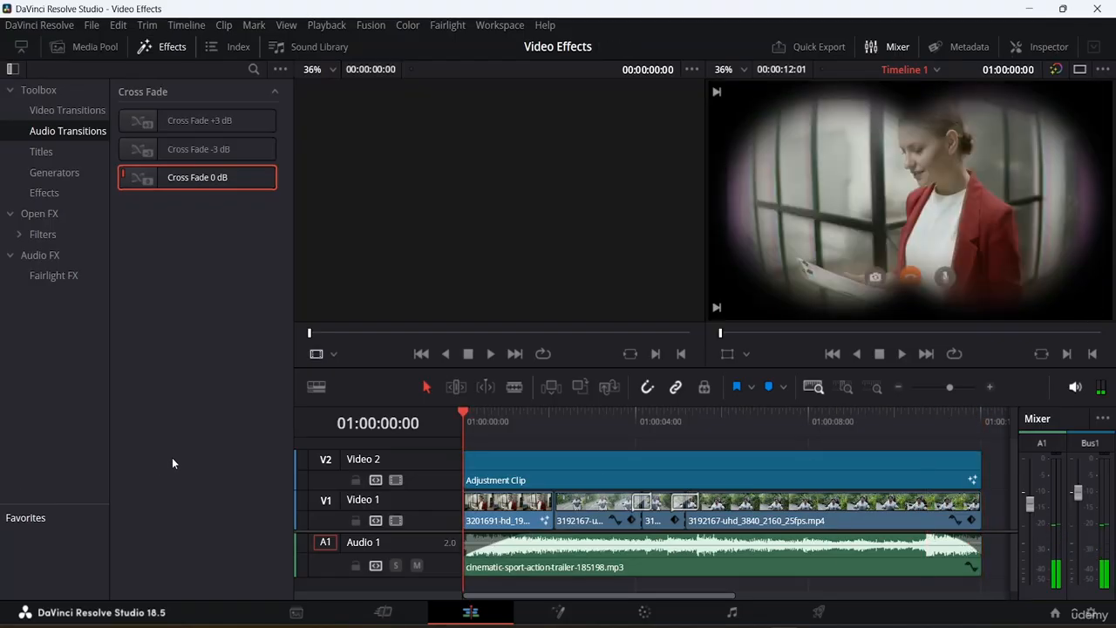
key("space")
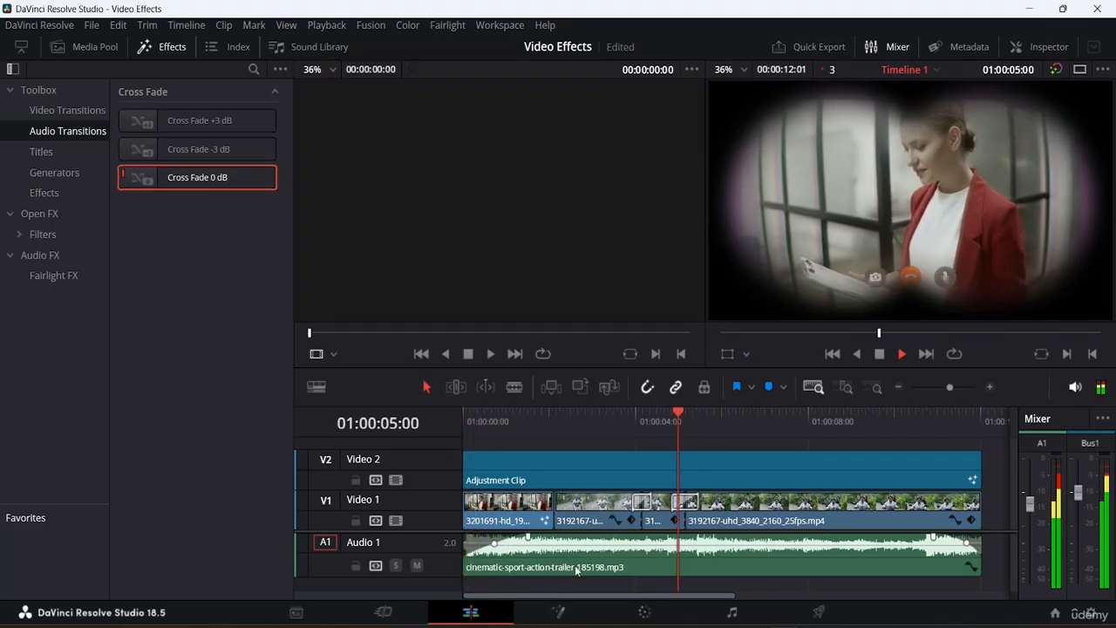
key("space")
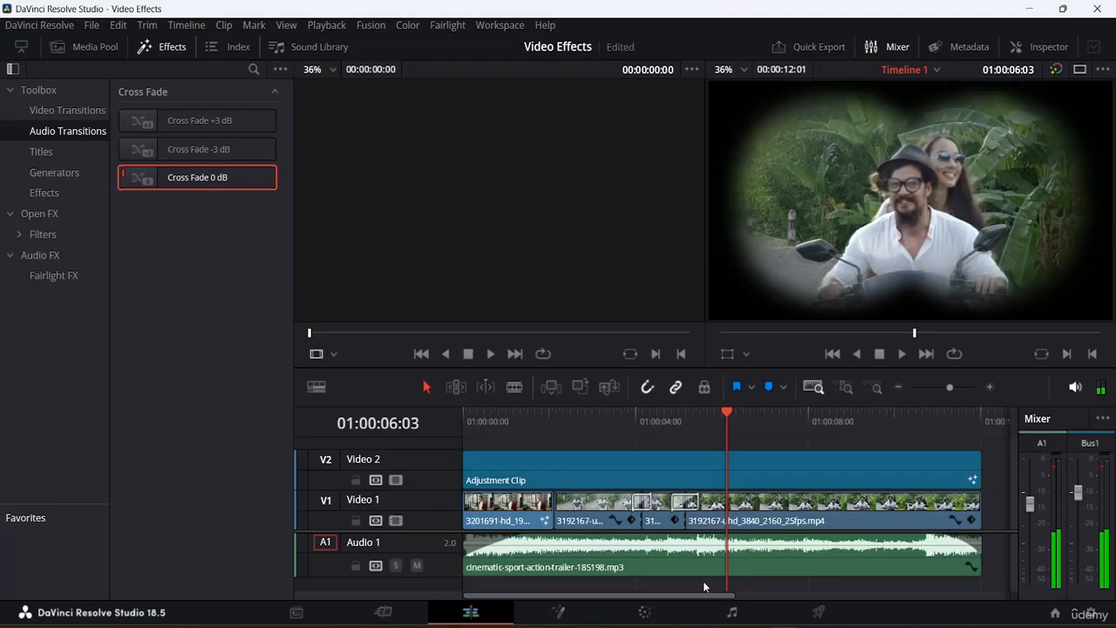